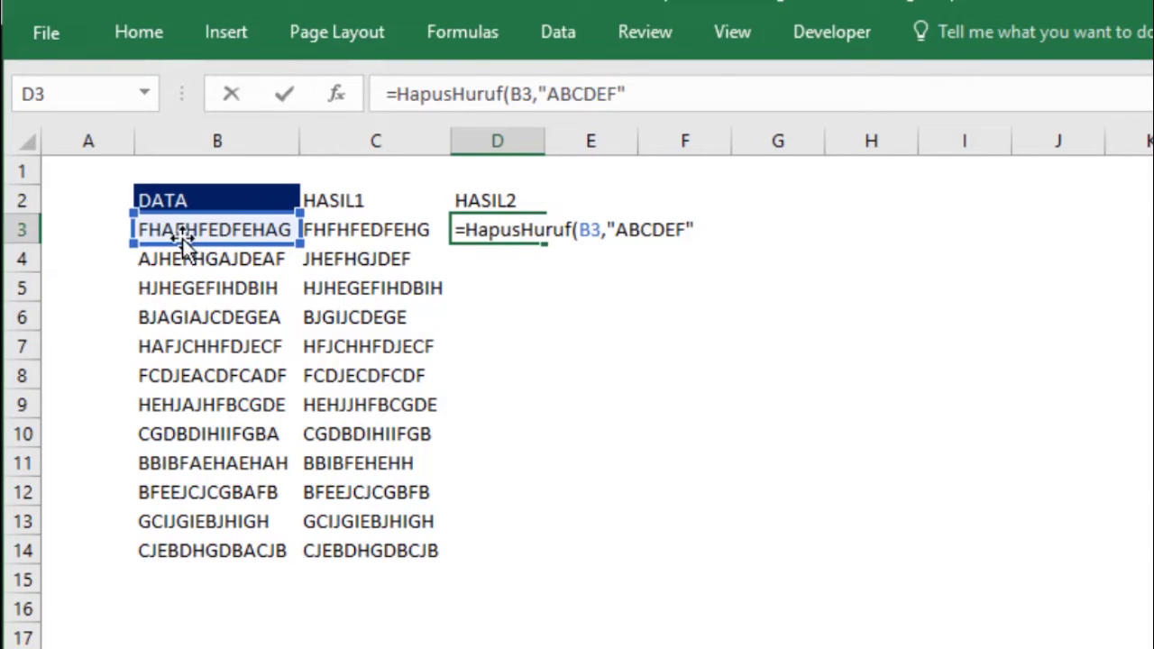
Step: Commit =HapusHuruf(B3,"ABCDEF") in D3 so it shows HHHG
key("Return")
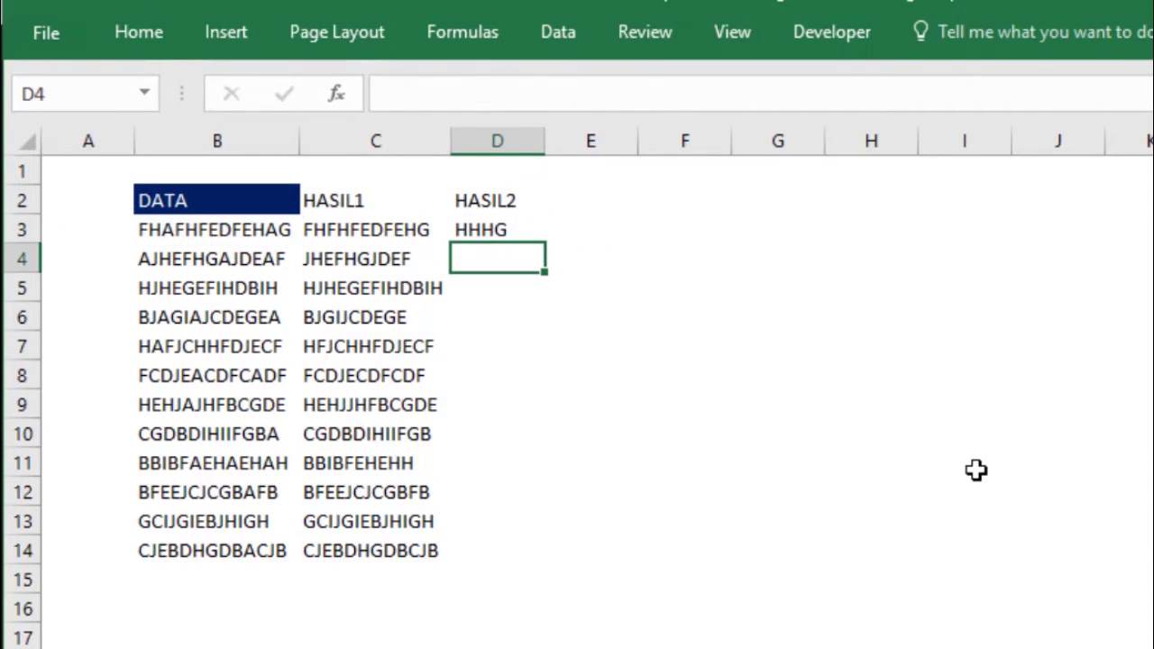
left_click(479, 230)
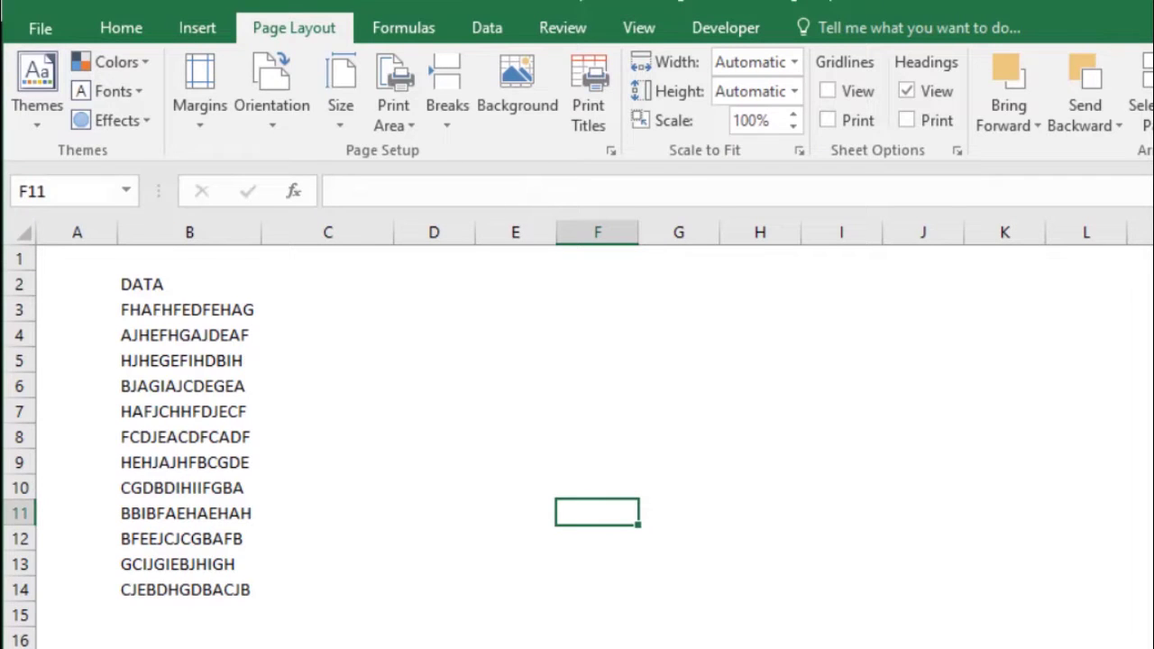
Step: Hide the ribbon with Ctrl+F1 to show more of the B2:B14 DATA list
key("ctrl+F1")
left_click(695, 316)
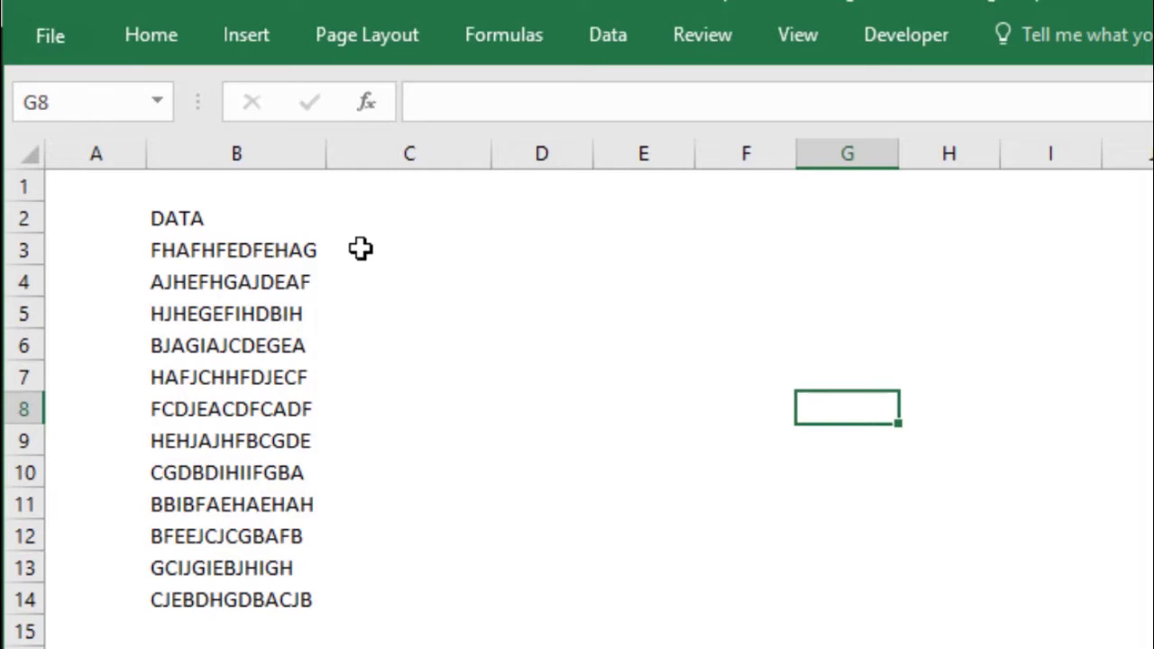
Step: Format the B2 DATA header with a dark blue fill and white font
left_click(361, 250)
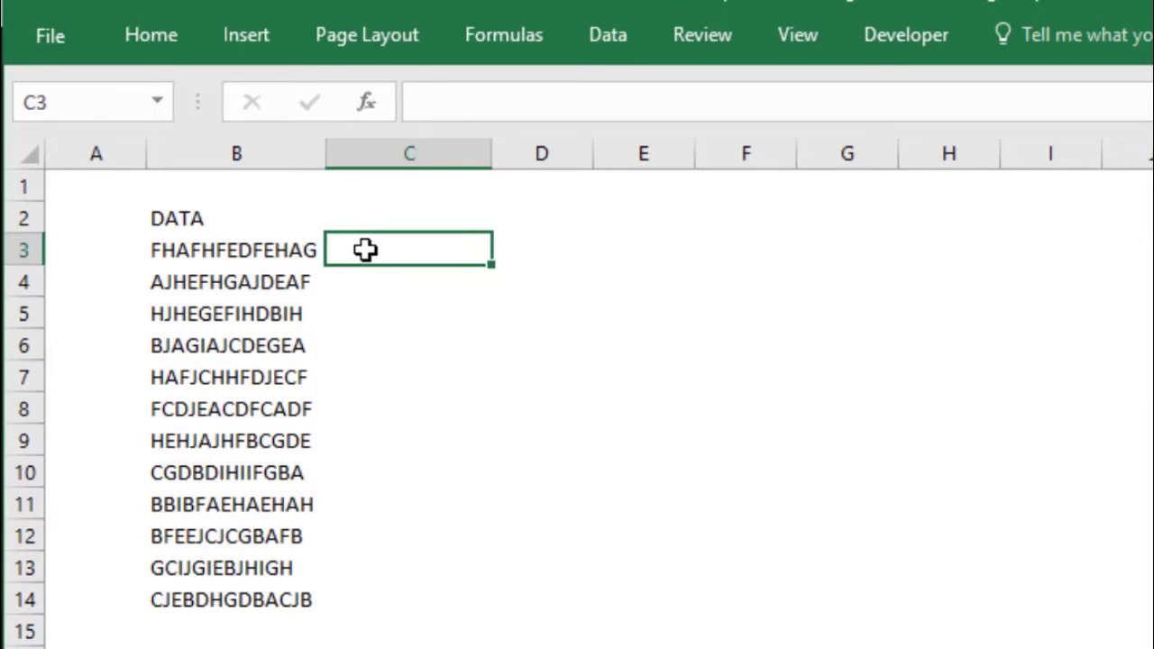
left_click(203, 224)
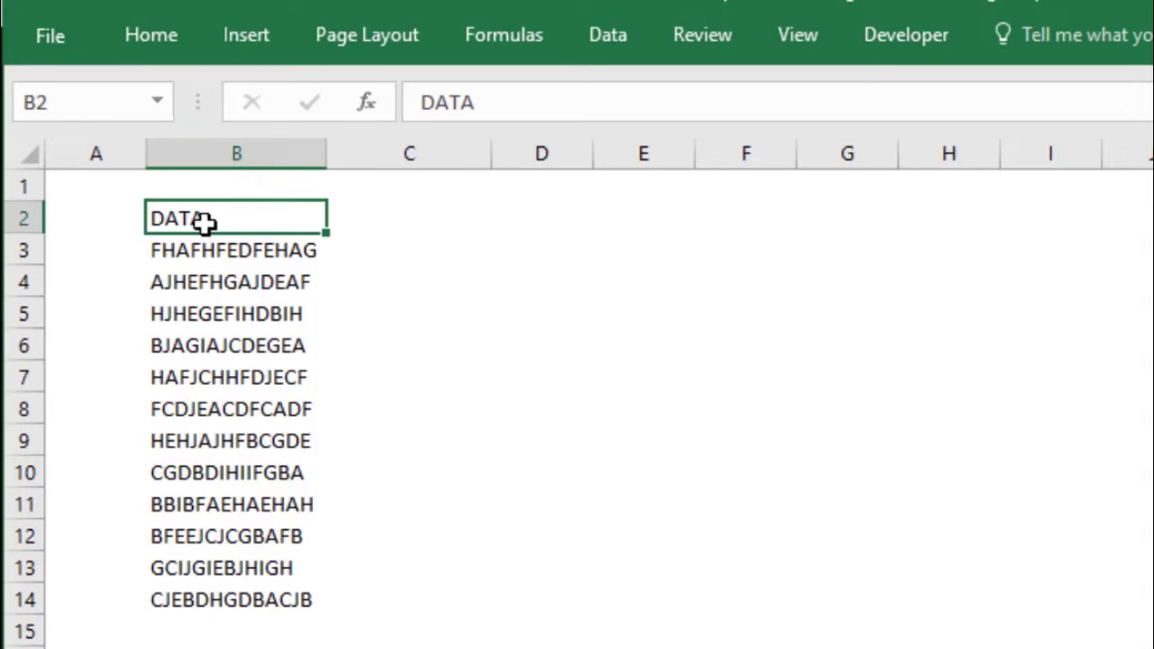
left_click(143, 38)
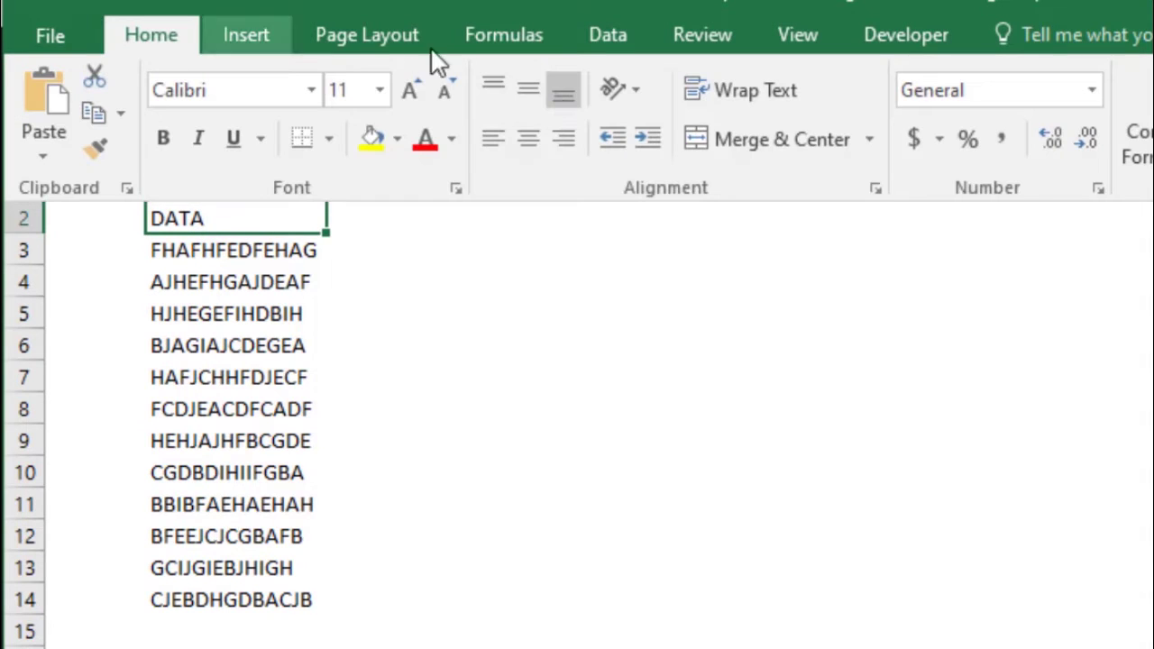
left_click(396, 139)
left_click(586, 385)
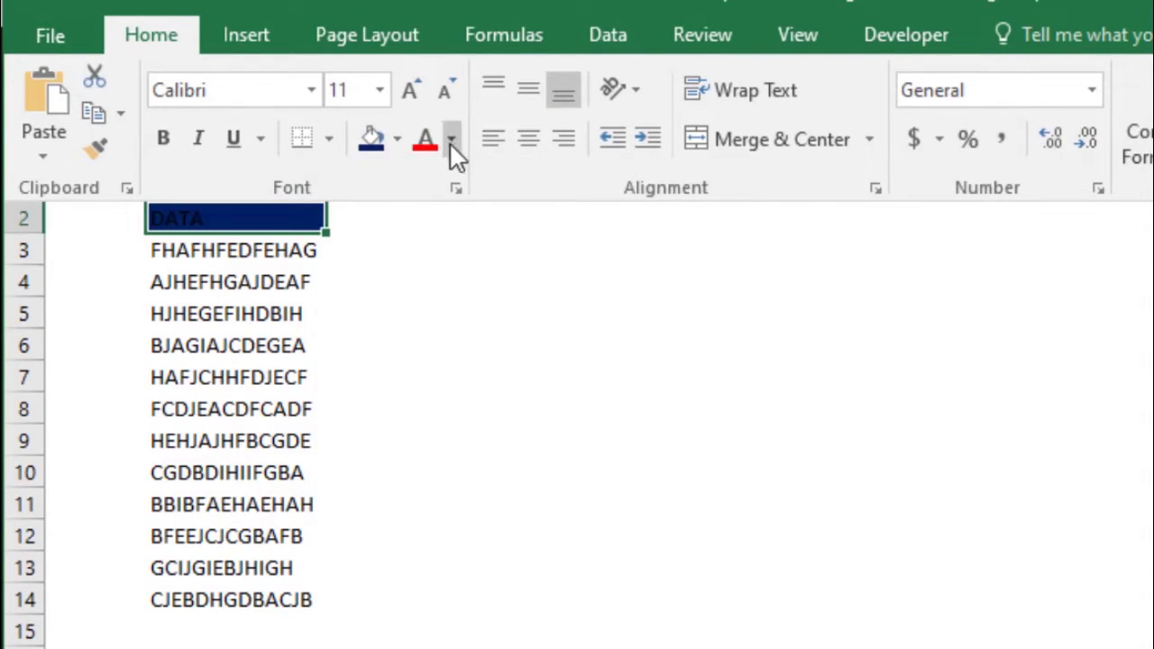
left_click(451, 140)
left_click(424, 249)
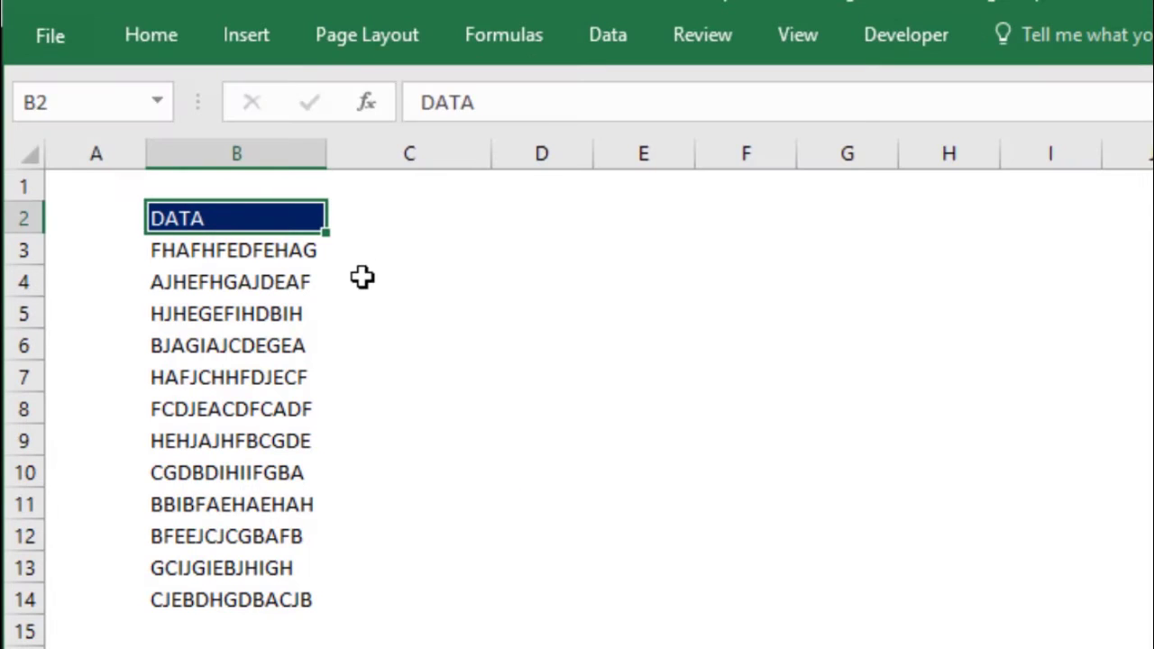
left_click(363, 276)
left_click_drag(171, 260, 180, 593)
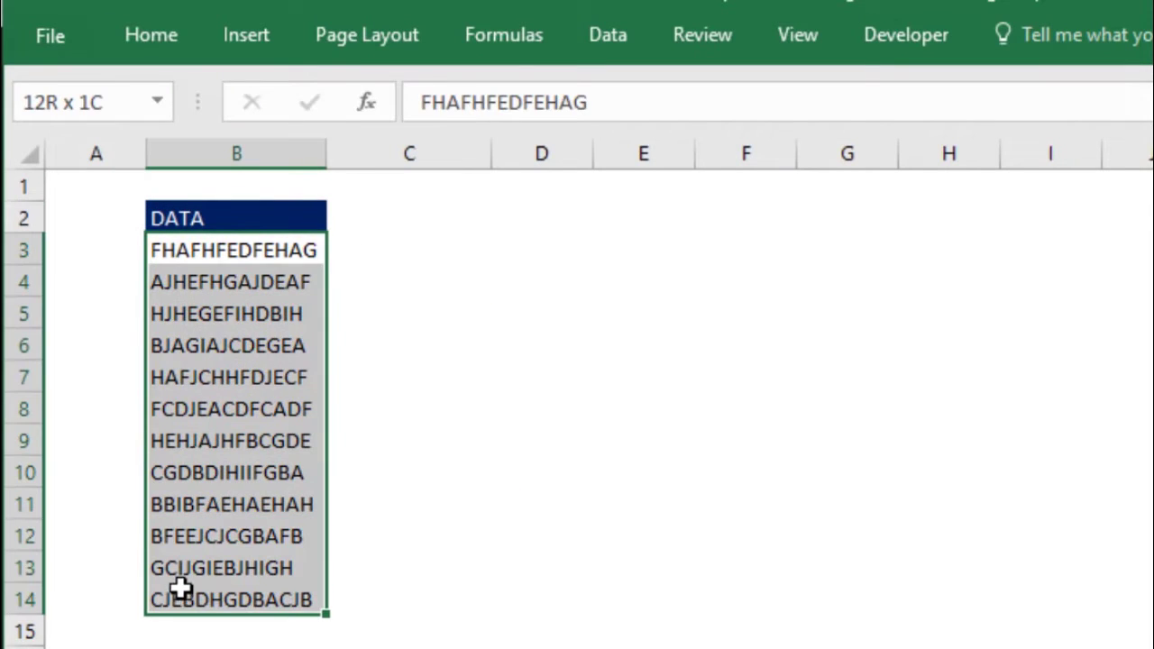
Step: Enter the header HASIL in C2 and move to C3 for the first result
left_click(423, 230)
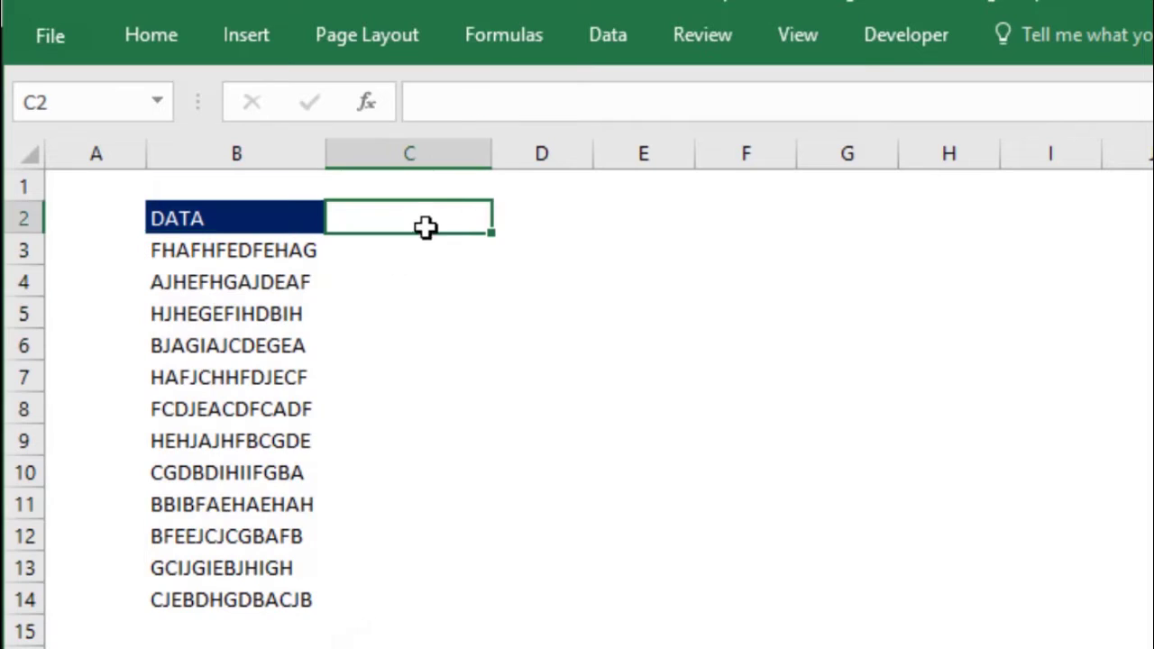
type("HASIL")
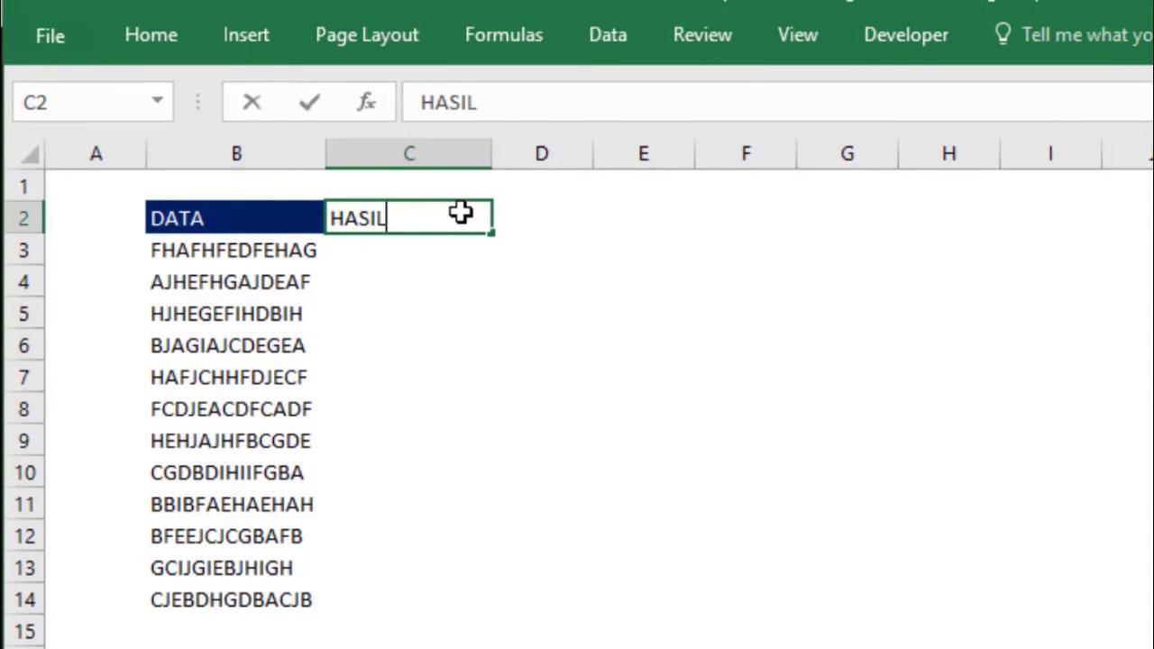
key("Return")
left_click(461, 211)
key("Down")
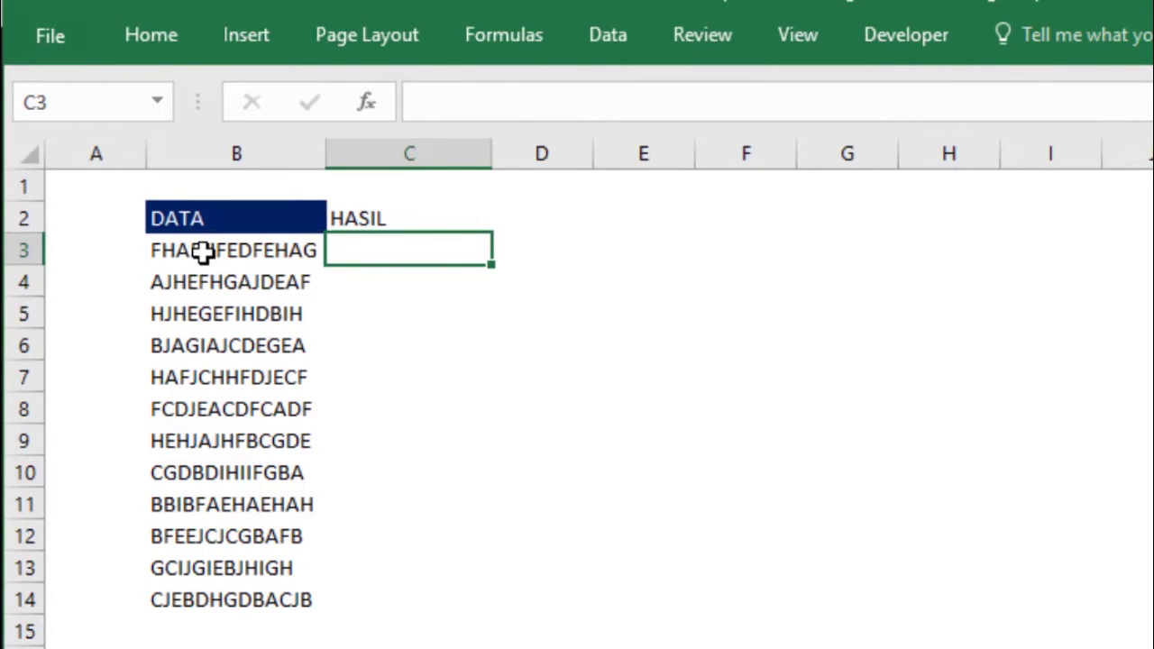
left_click(209, 253)
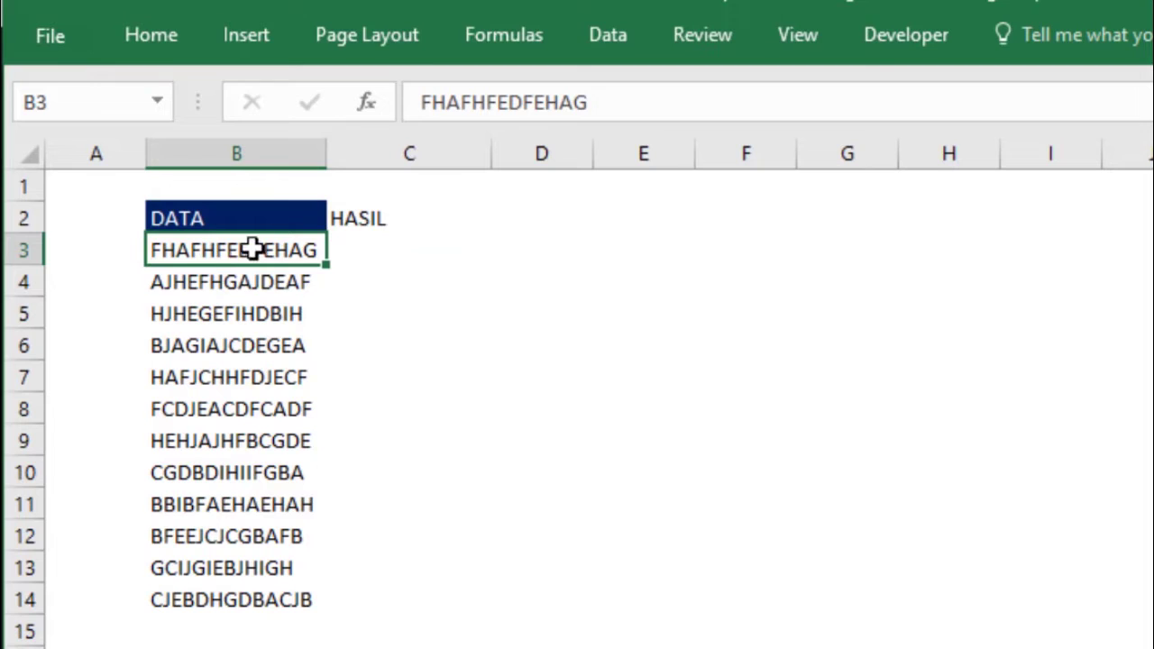
left_click(397, 248)
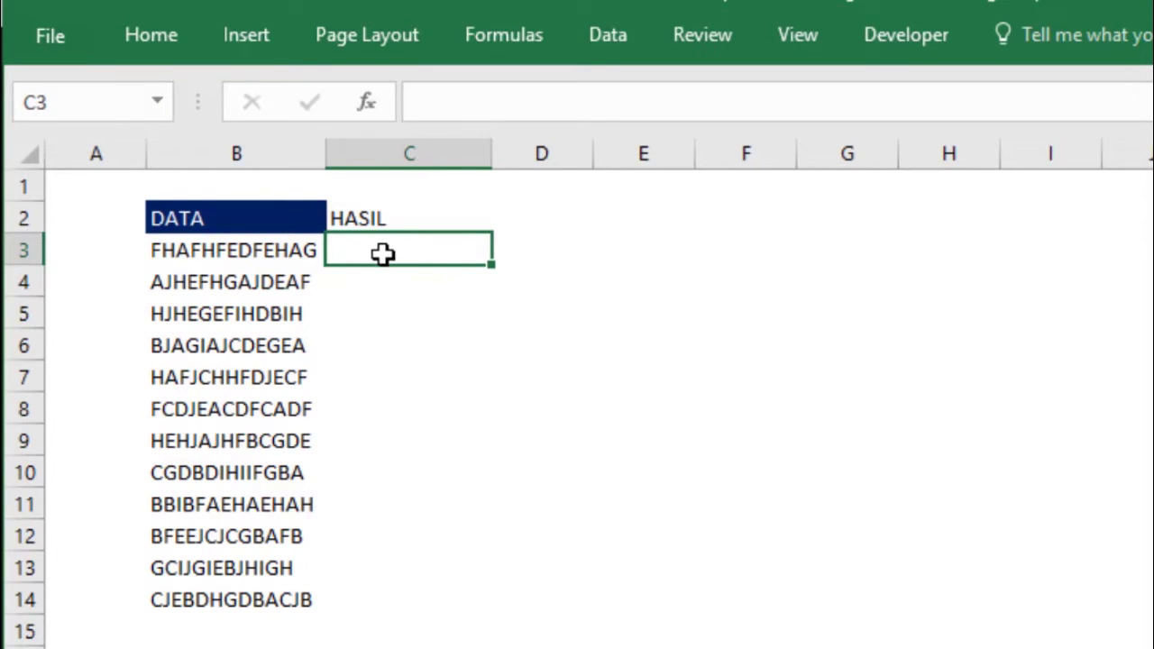
left_click(876, 41)
left_click(855, 118)
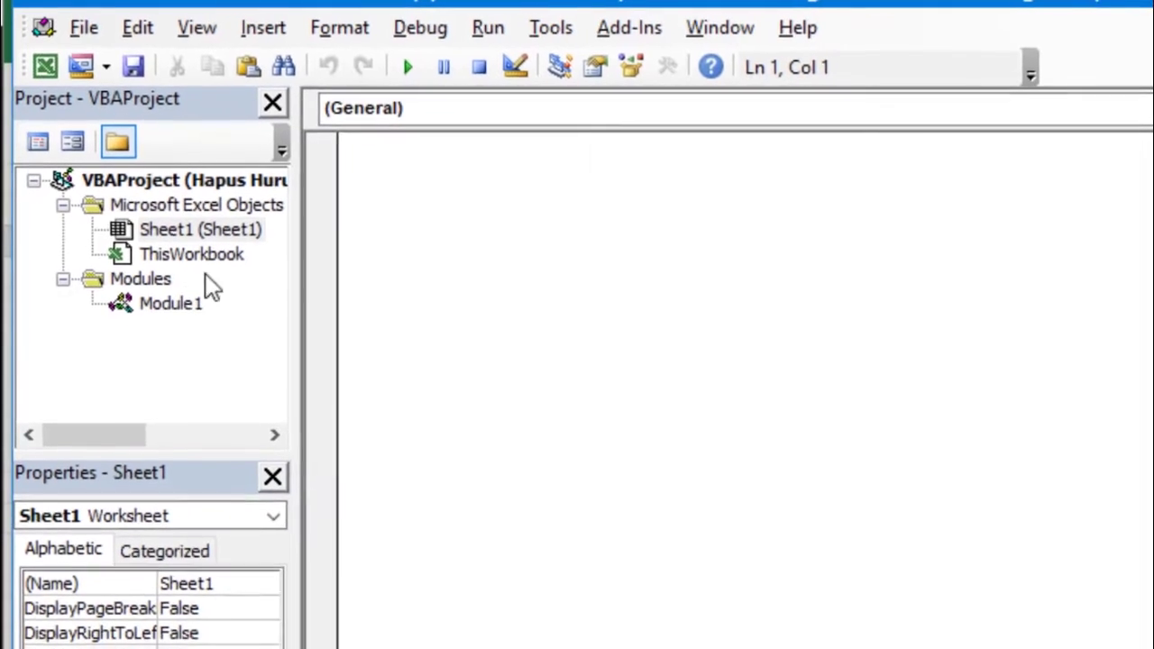
double_click(164, 289)
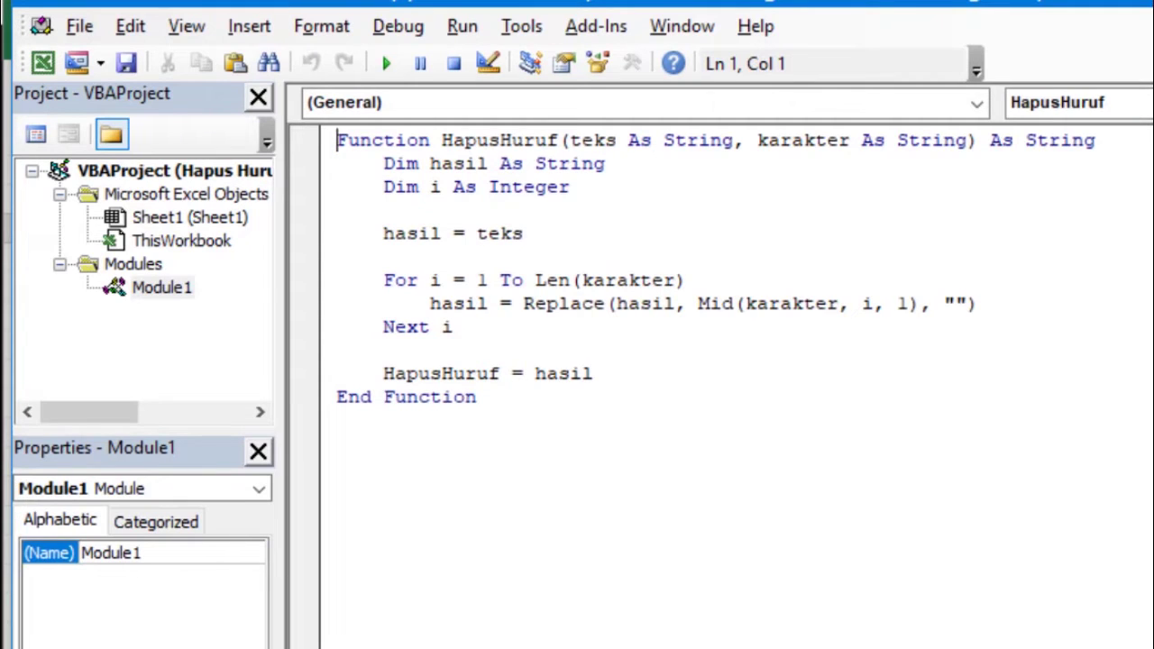
left_click(1105, 631)
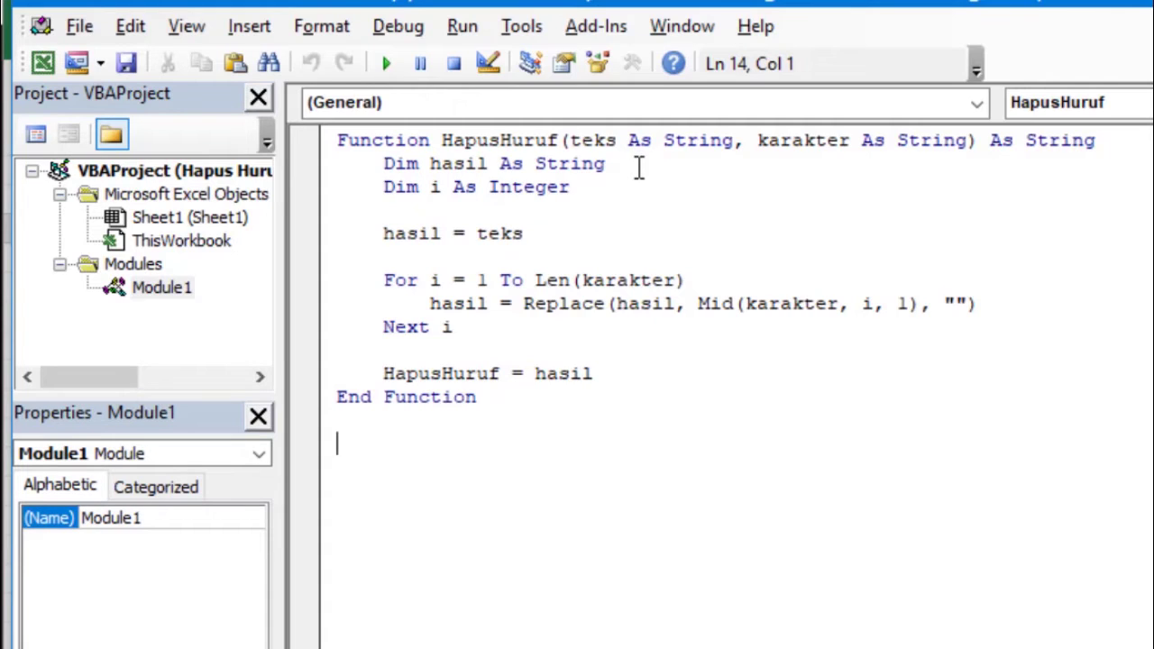
left_click(595, 281)
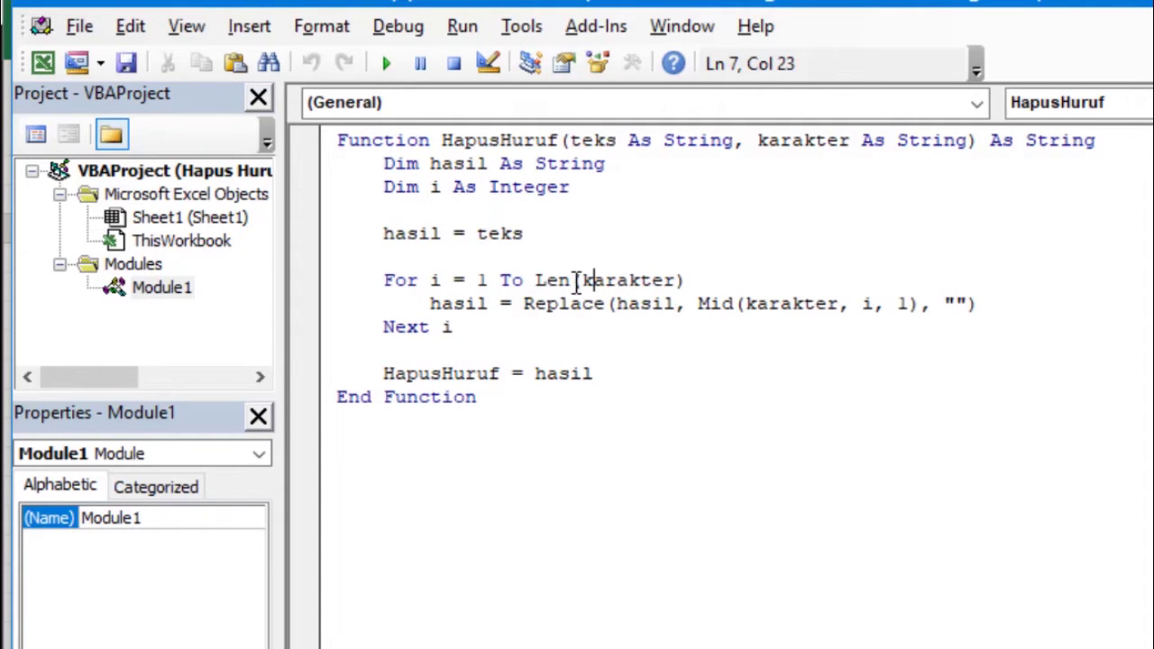
left_click(716, 440)
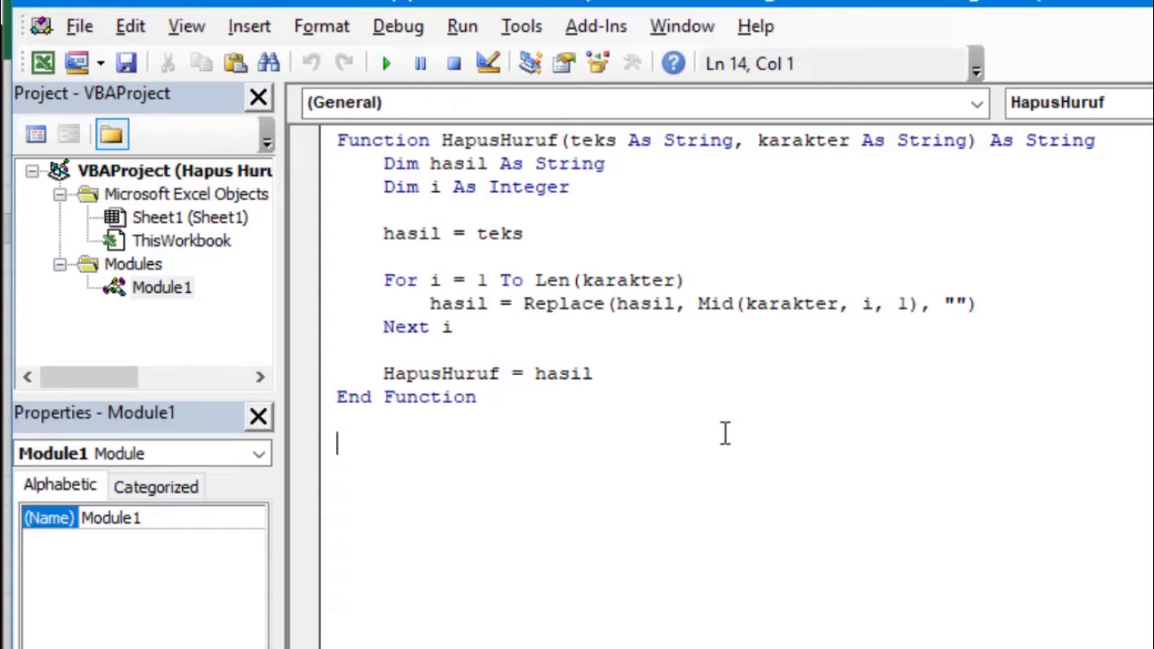
left_click(956, 303)
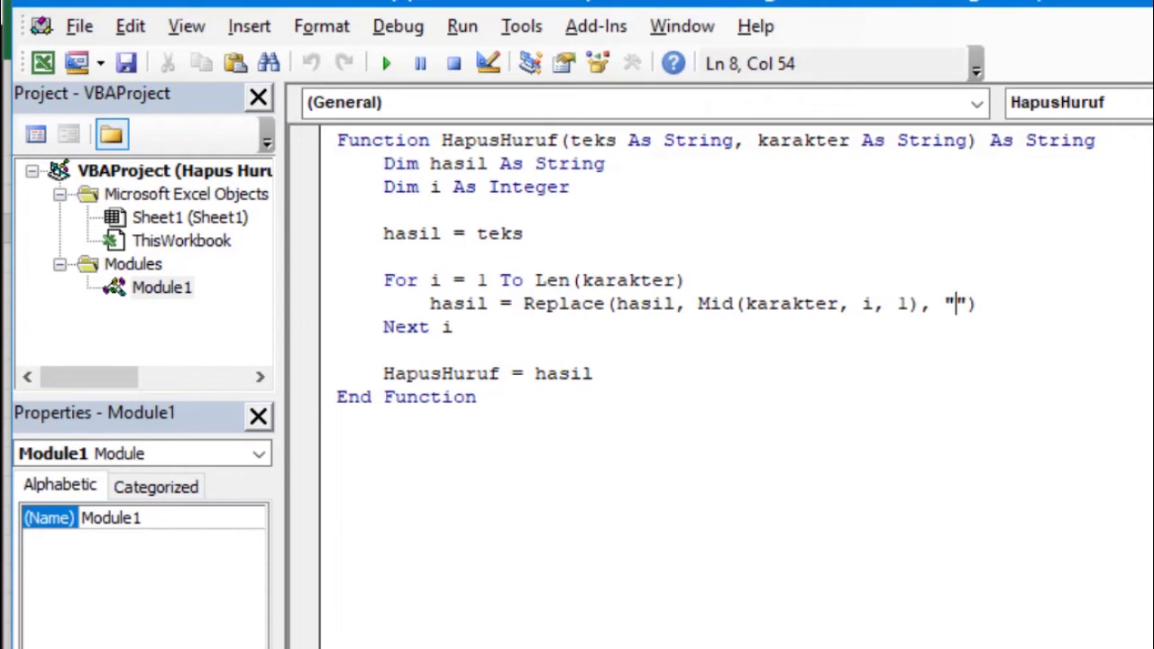
key("alt+F11")
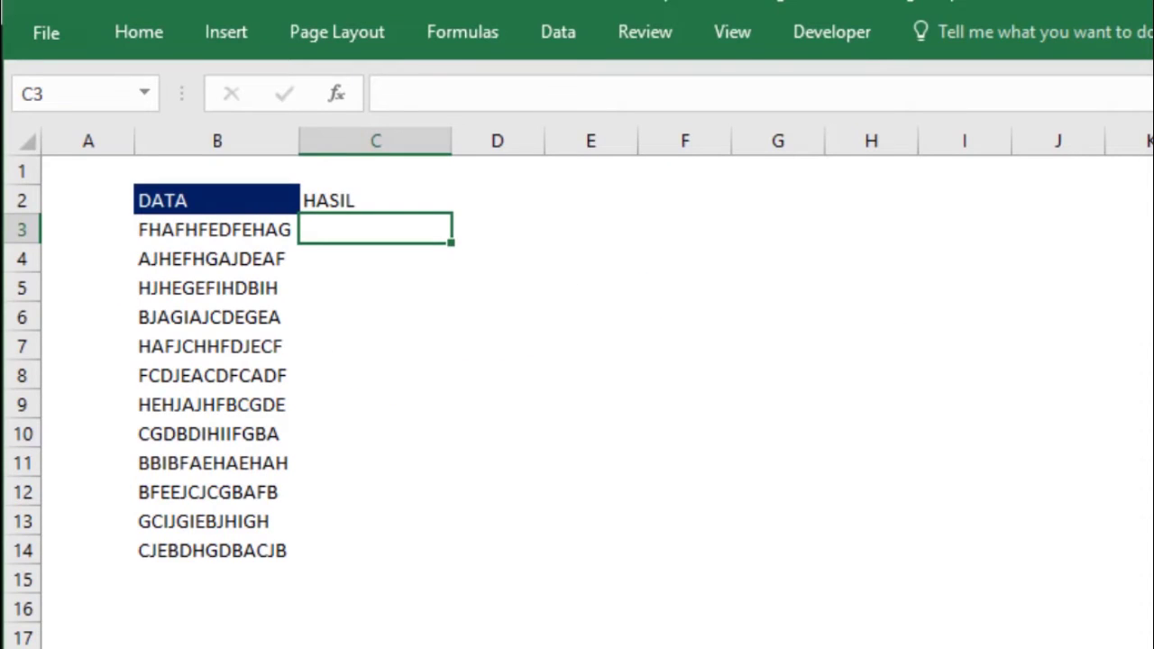
key("alt+F11")
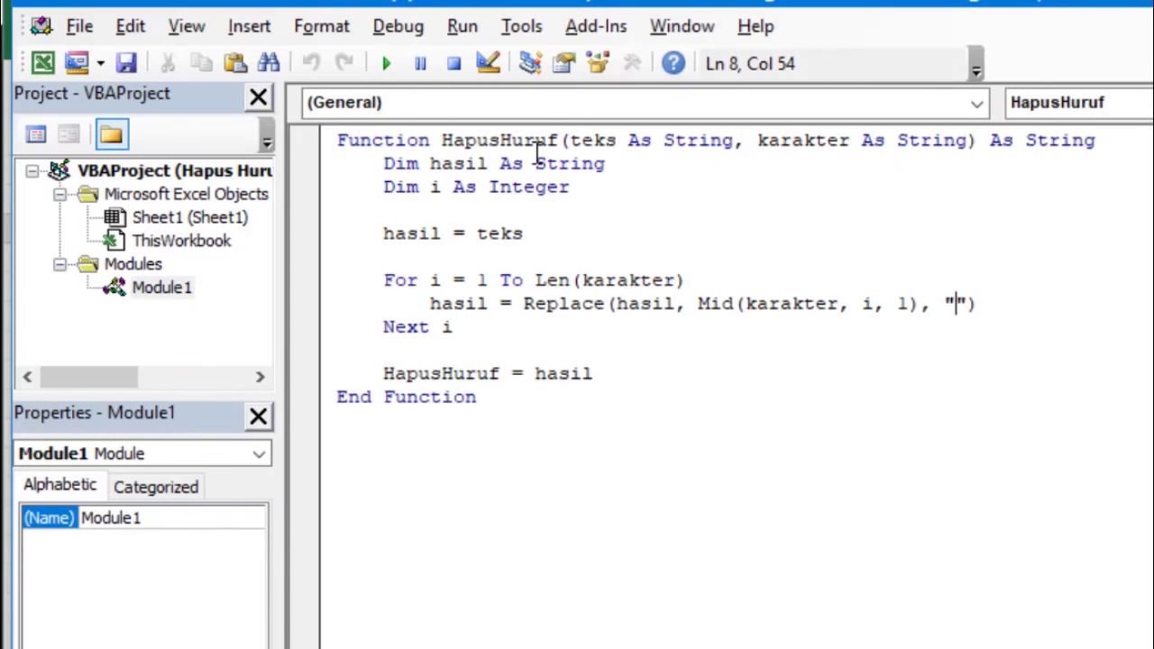
key("alt+F11")
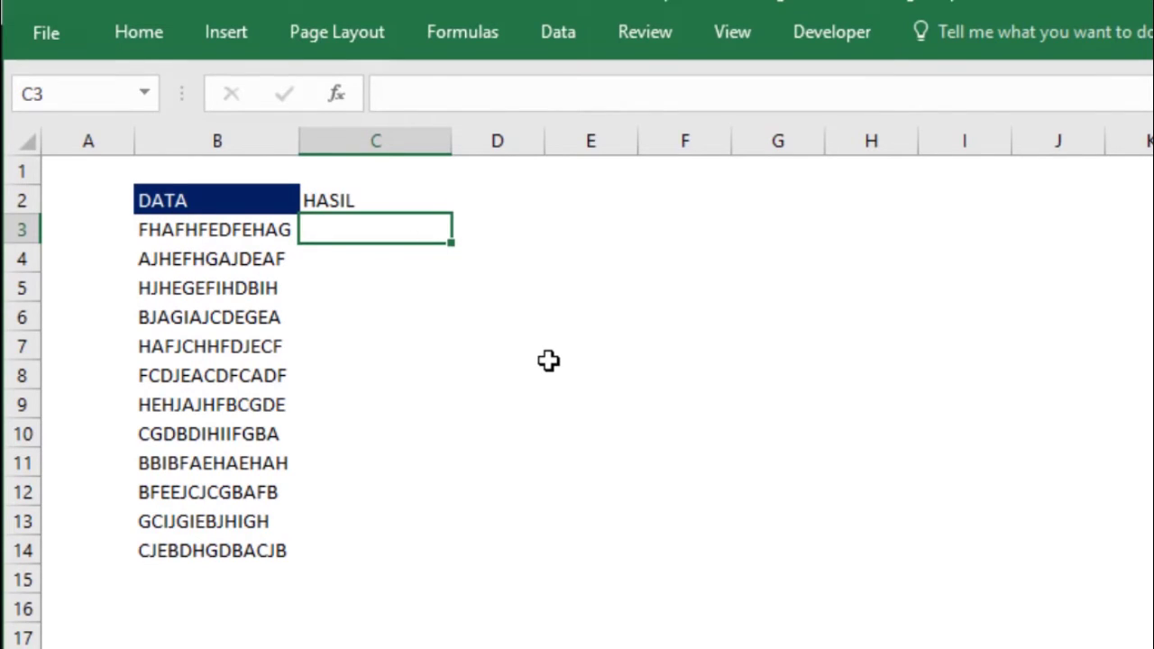
Step: Enter =HapusHuruf(B3,"F") in C3 and fill it down to C14
type("=")
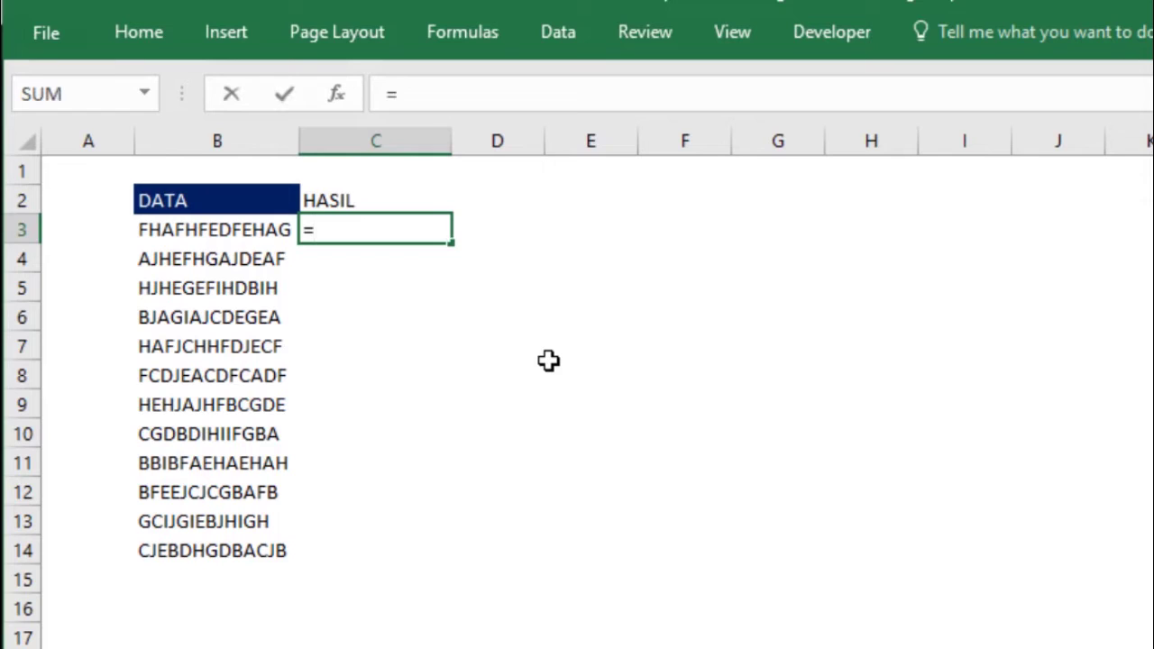
type("ha")
key("Tab")
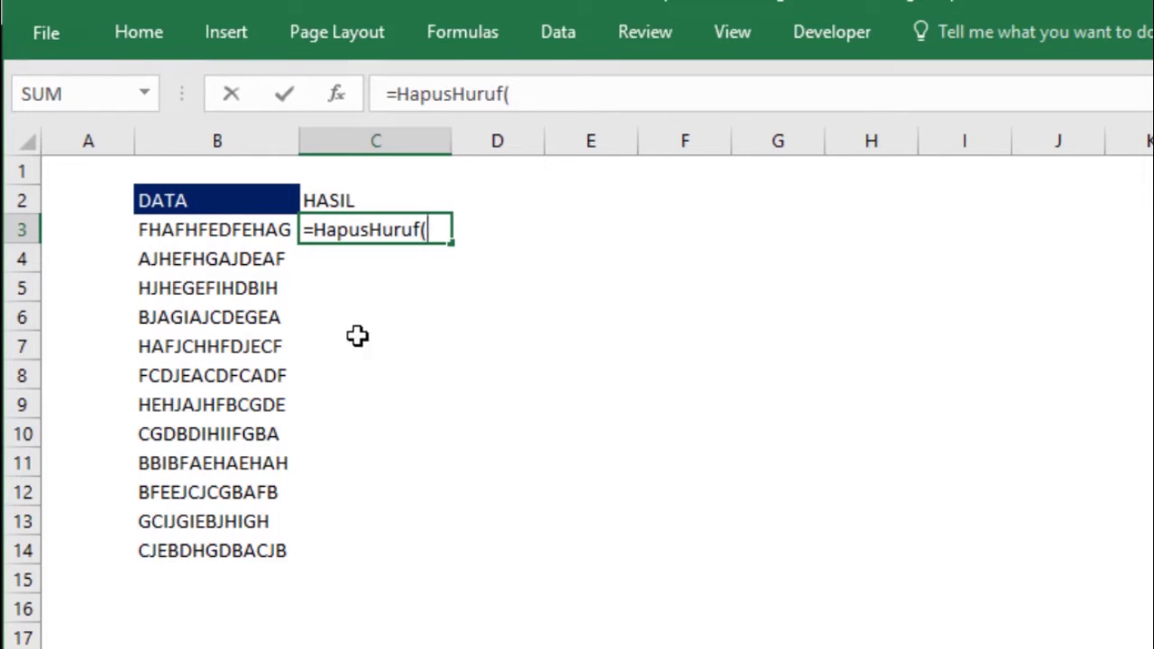
left_click(260, 232)
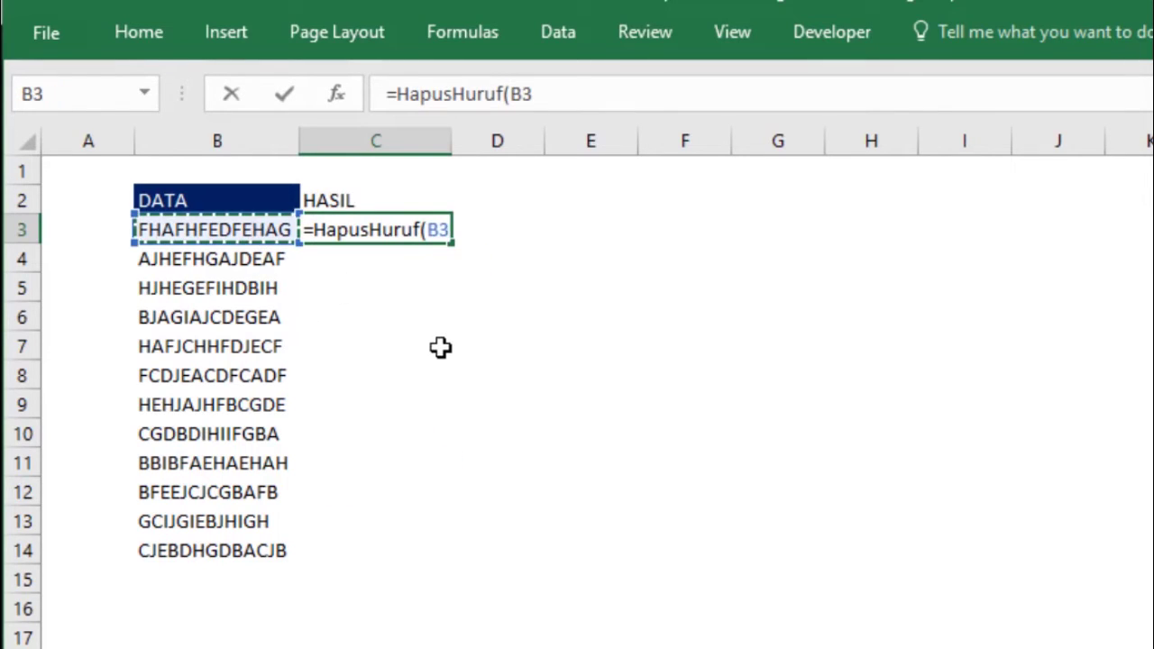
type(",\"")
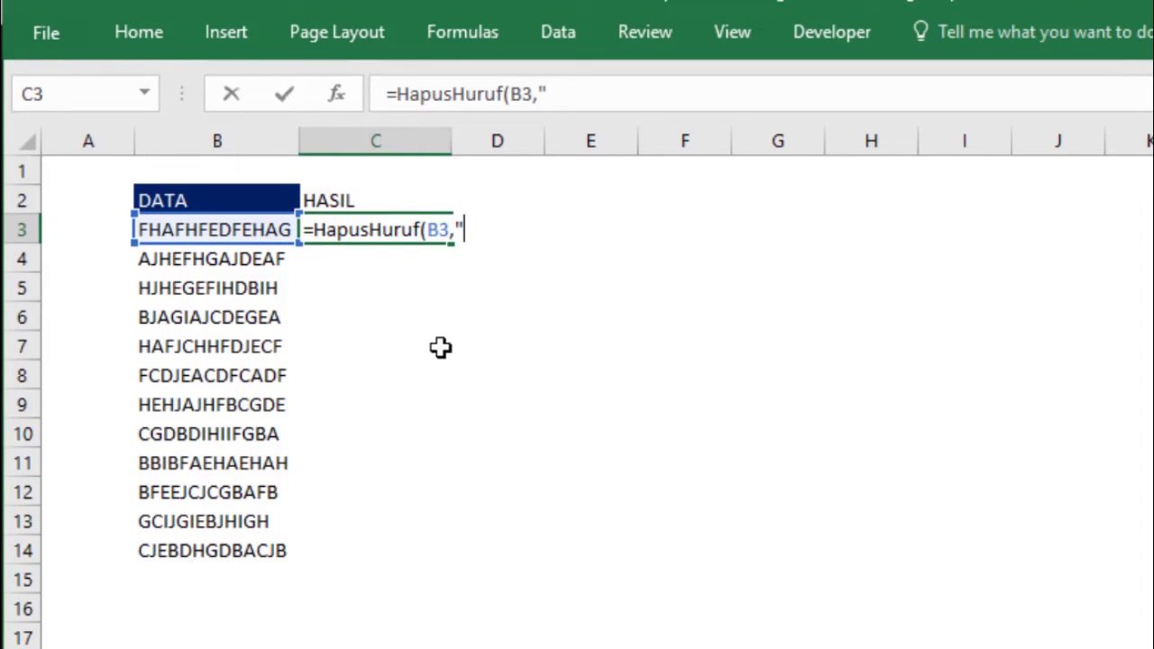
type("F")
key("Return")
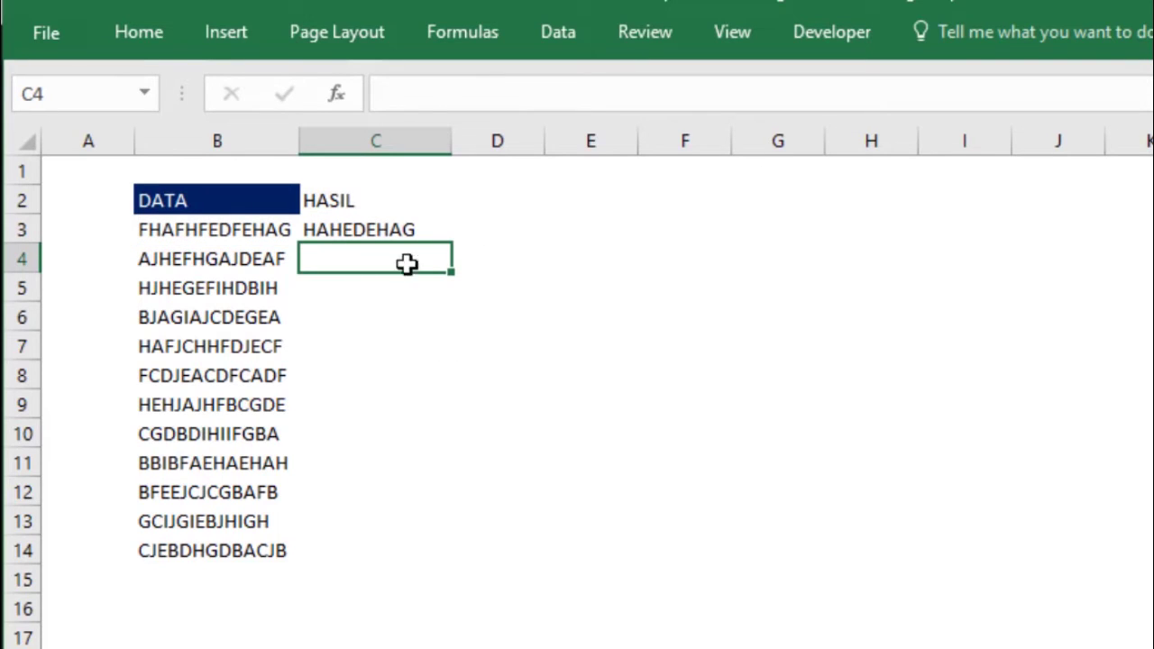
left_click(404, 233)
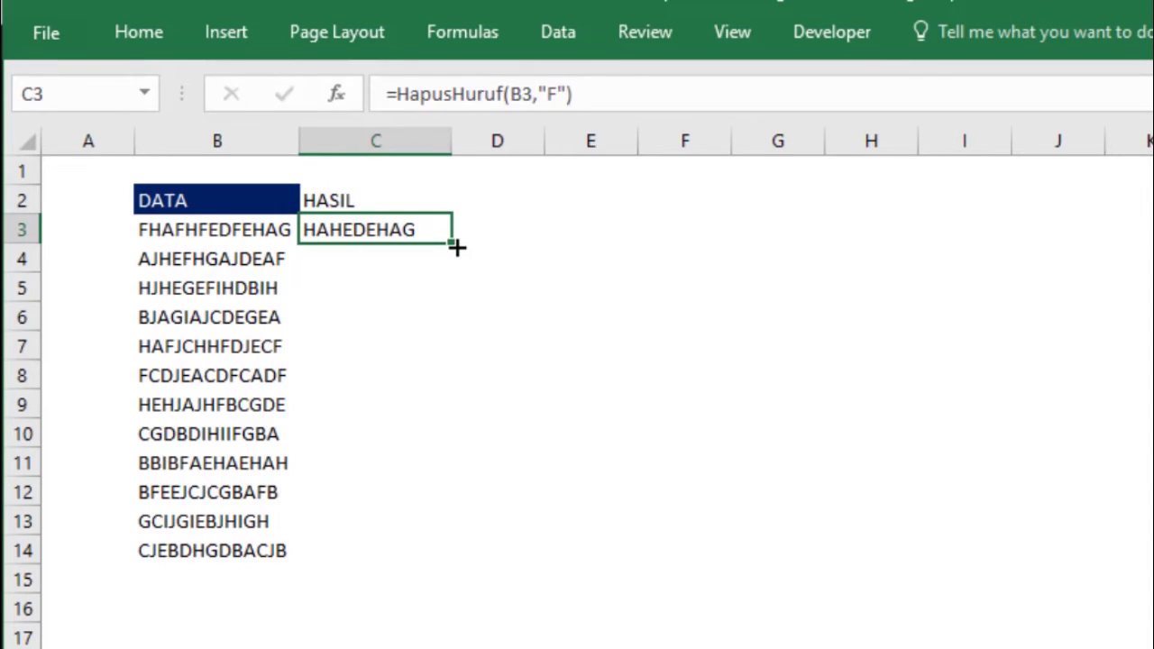
left_click_drag(457, 249, 462, 561)
left_click(554, 278)
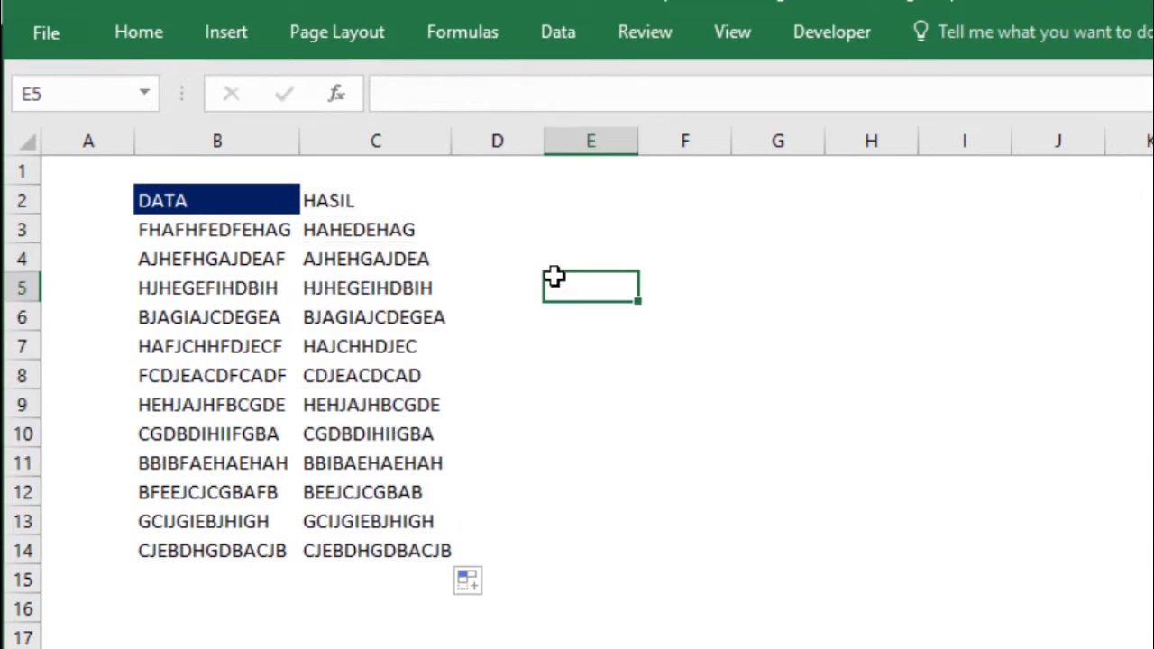
Step: Change the C3 formula to =HapusHuruf(B3,"A") and refill it down to C14
left_click(334, 229)
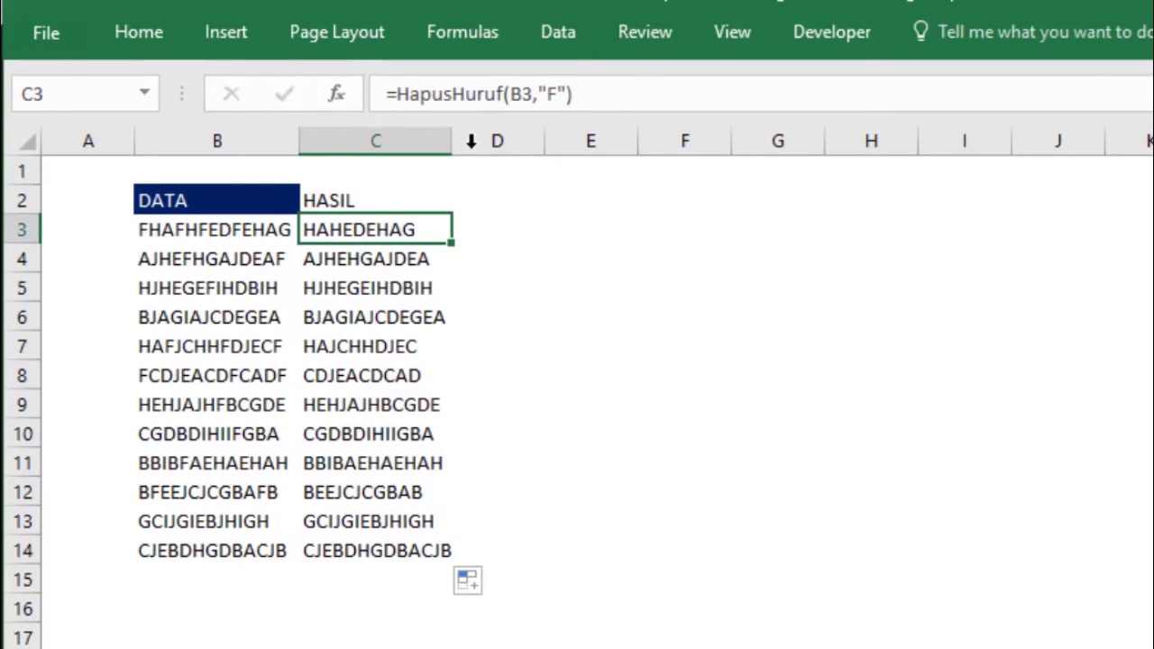
left_click(557, 94)
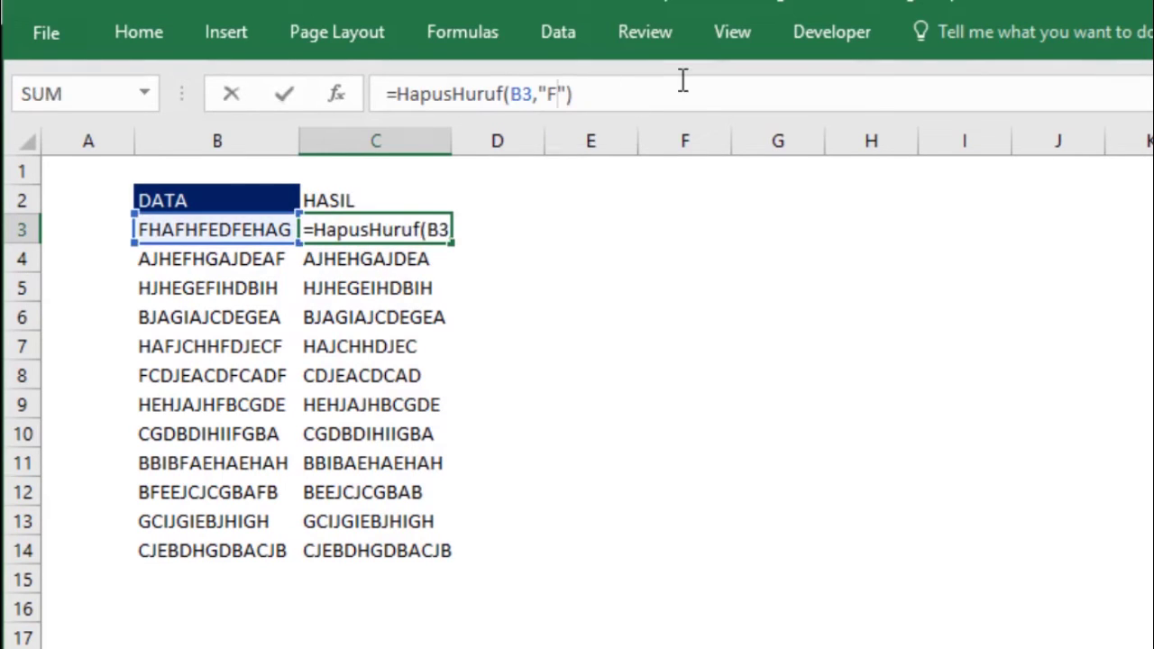
key("BackSpace")
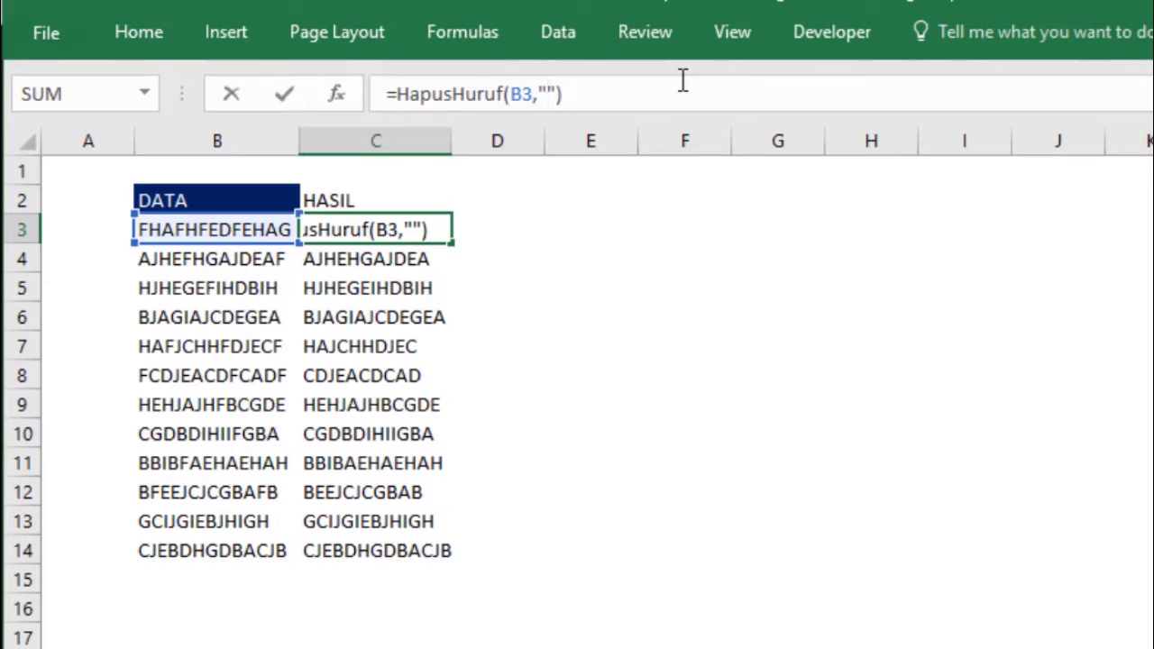
type("A")
key("Return")
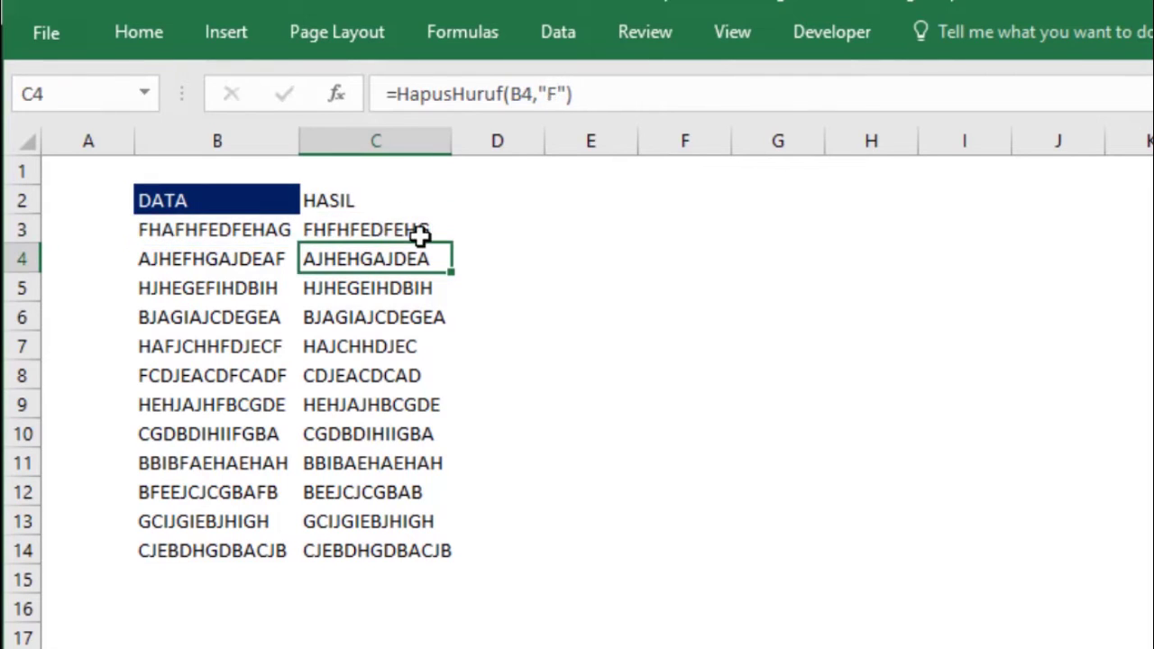
left_click(421, 231)
left_click_drag(453, 242, 446, 570)
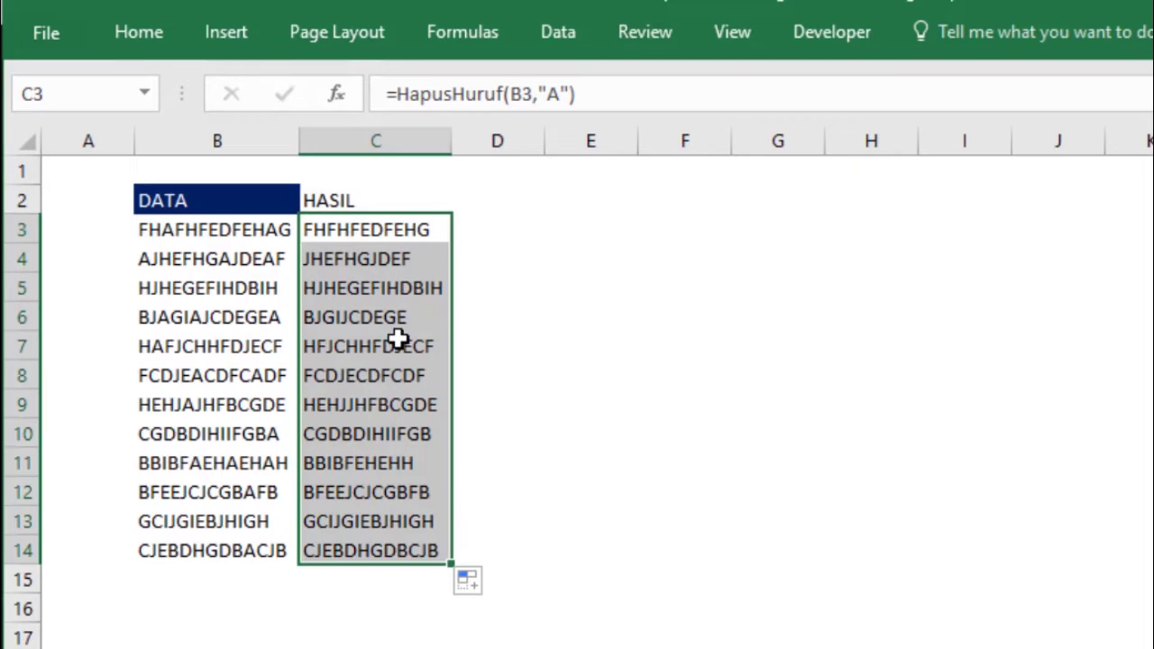
left_click(519, 227)
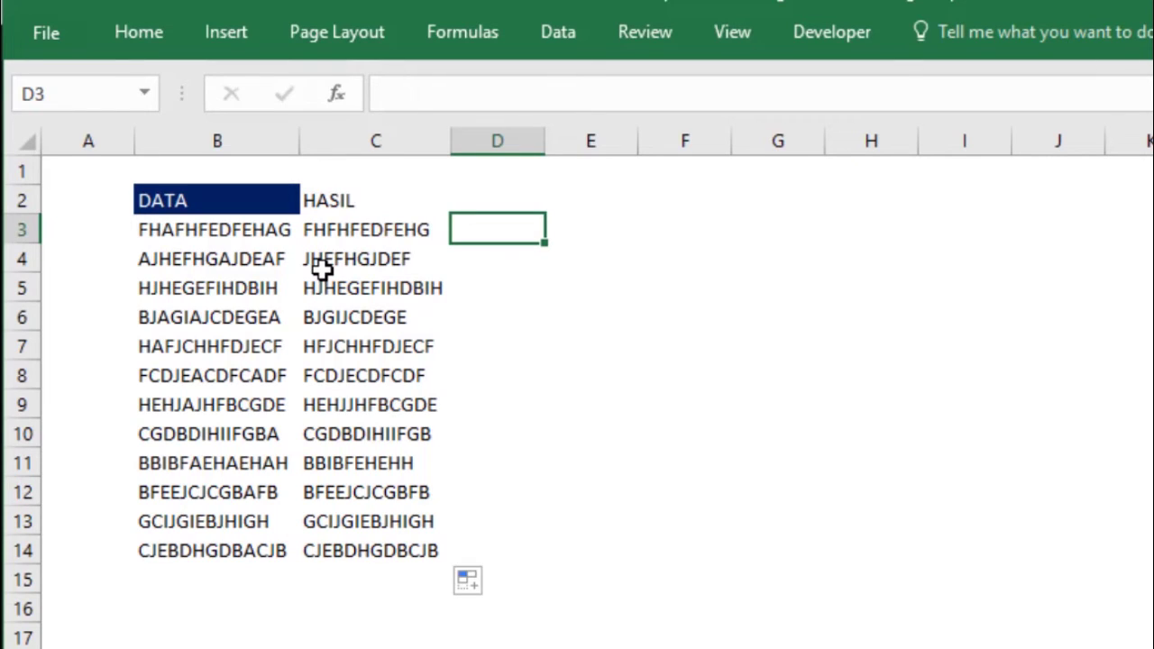
Step: Add the header HASIL2 in D2 and rename C2's header to HASIL1
left_click(523, 195)
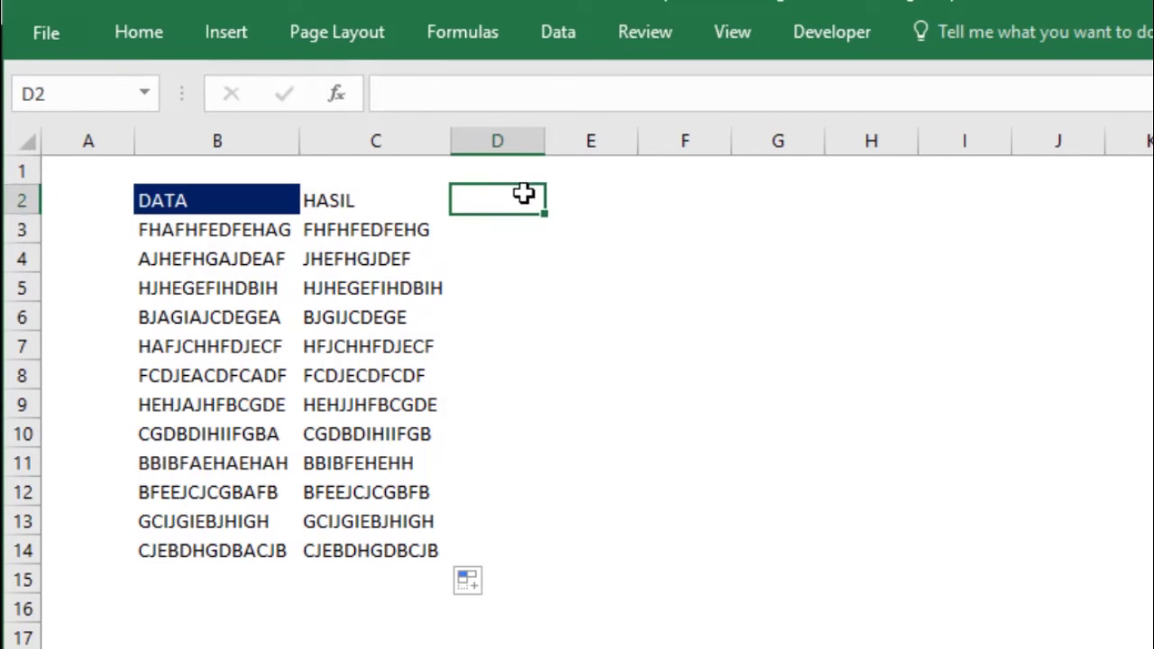
type("HASIL")
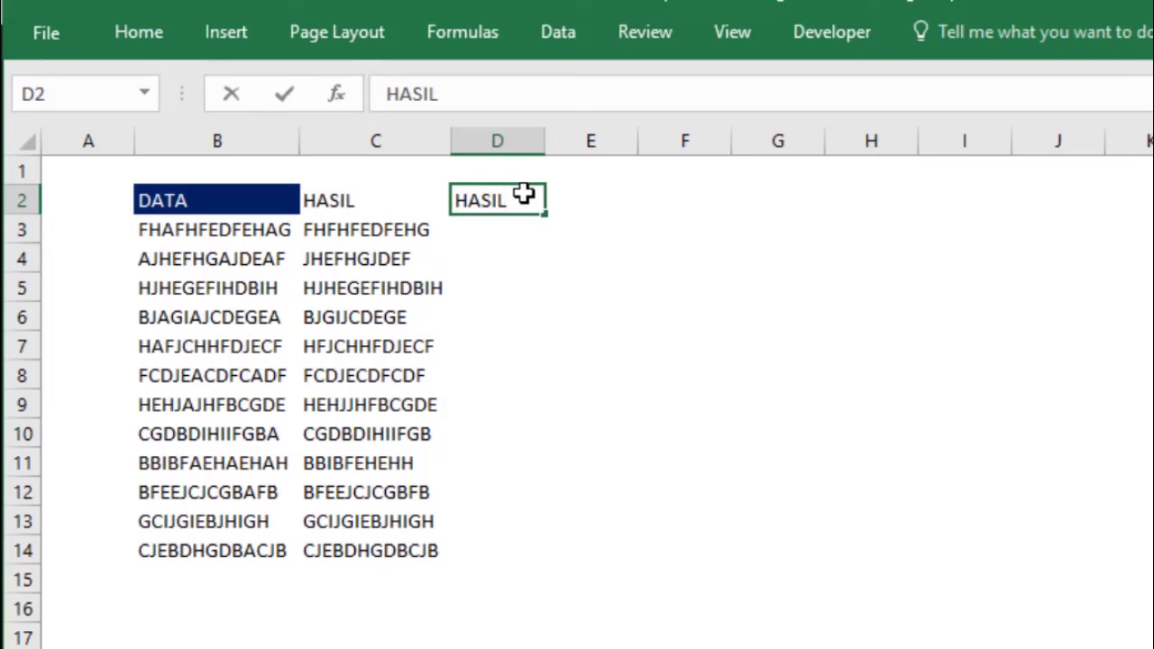
type("2")
key("Return")
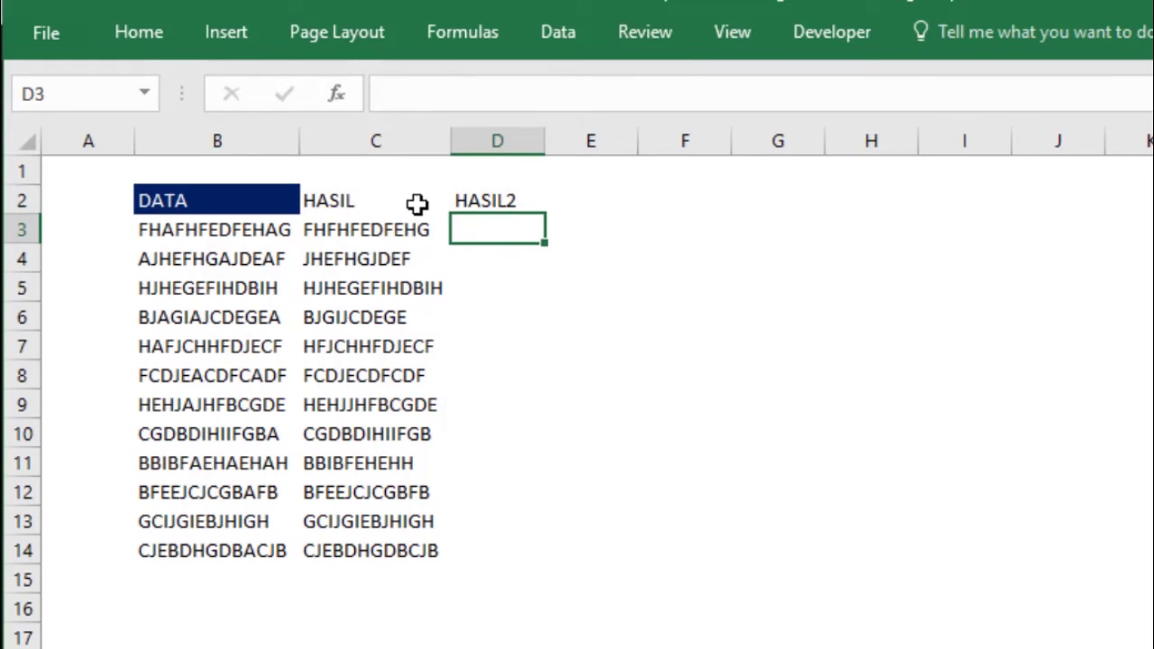
left_click(402, 200)
type("1")
left_click(732, 294)
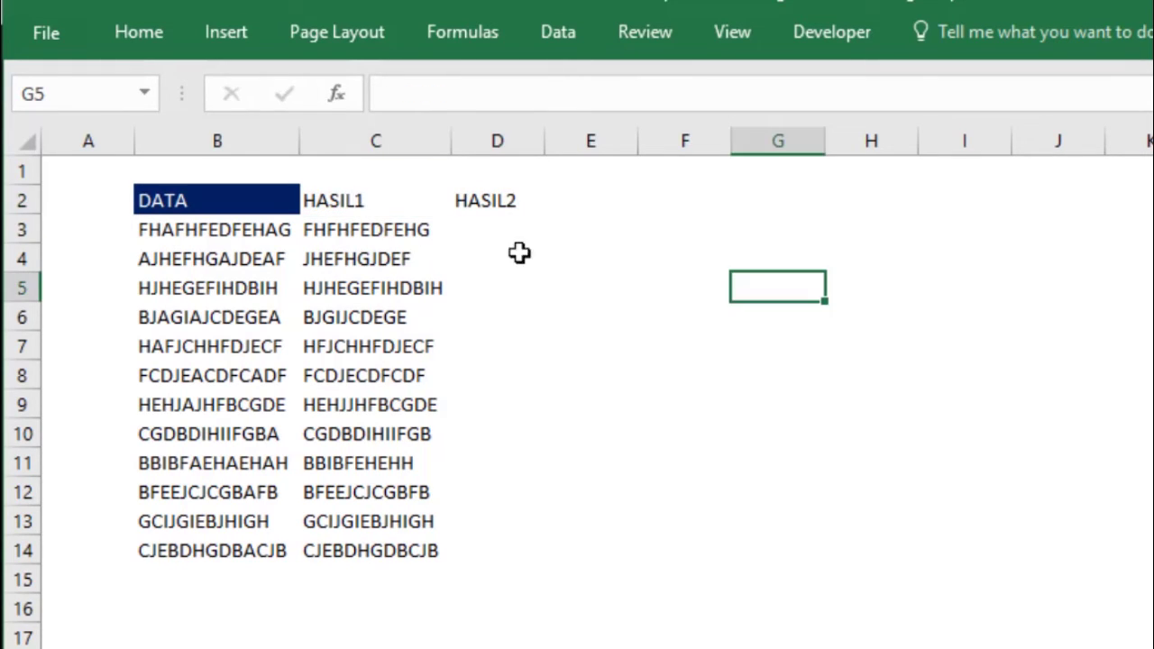
Step: Enter =HapusHuruf(B3,"ABCDEF") in D3 and fill it down to D14
left_click(511, 236)
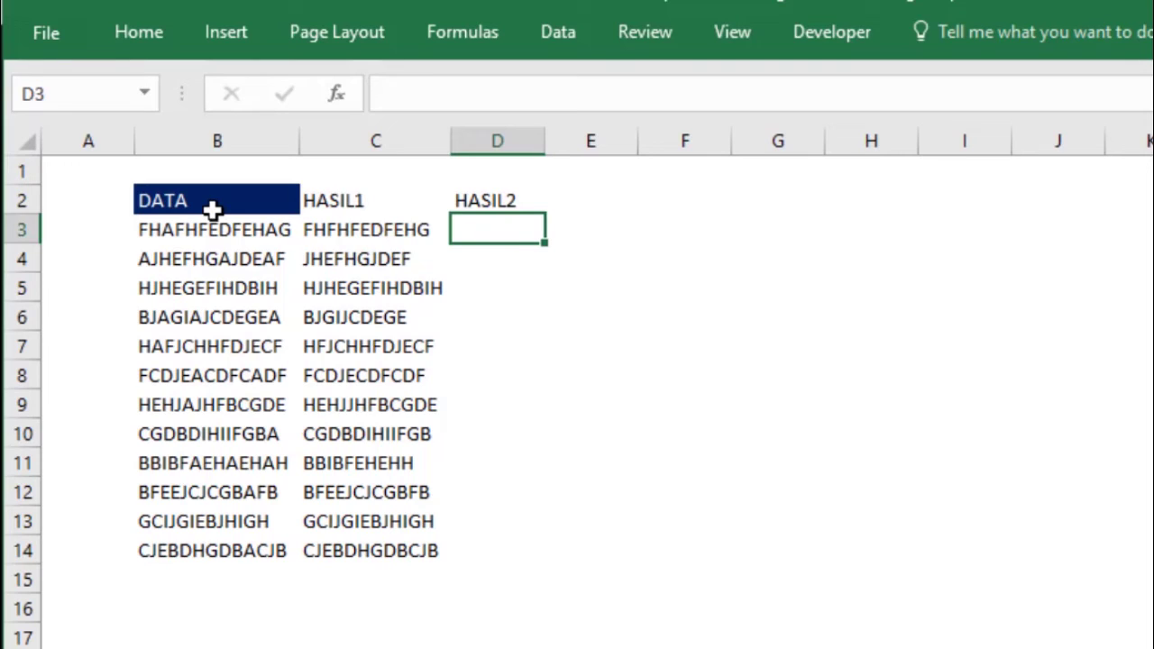
type("=")
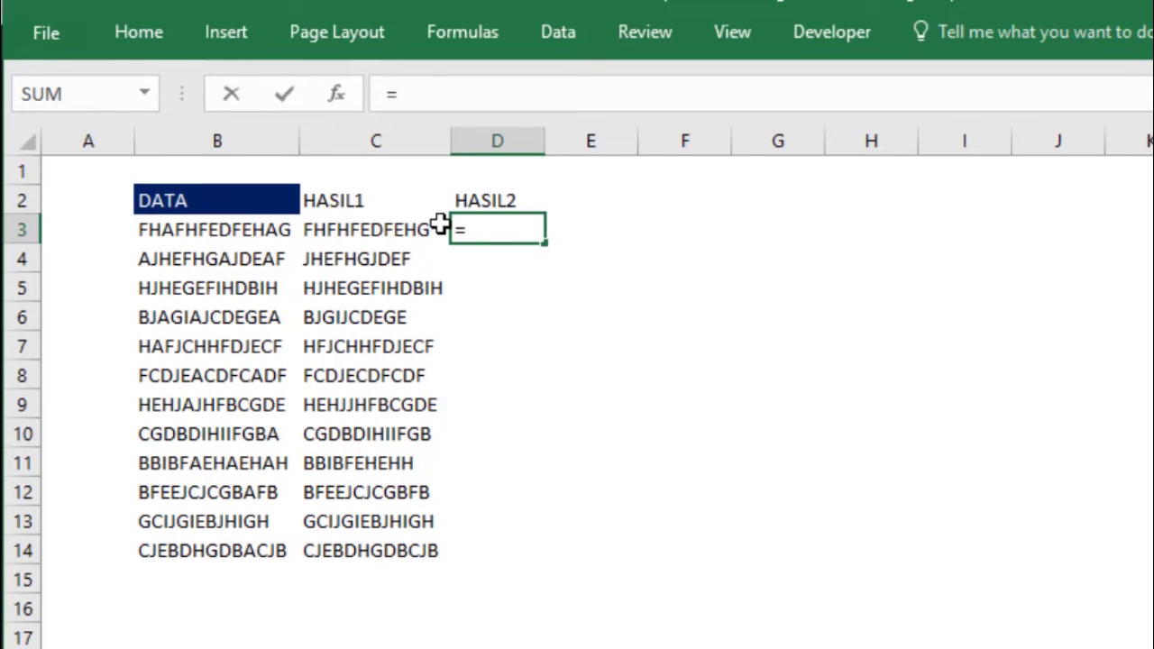
type("h")
key("Tab")
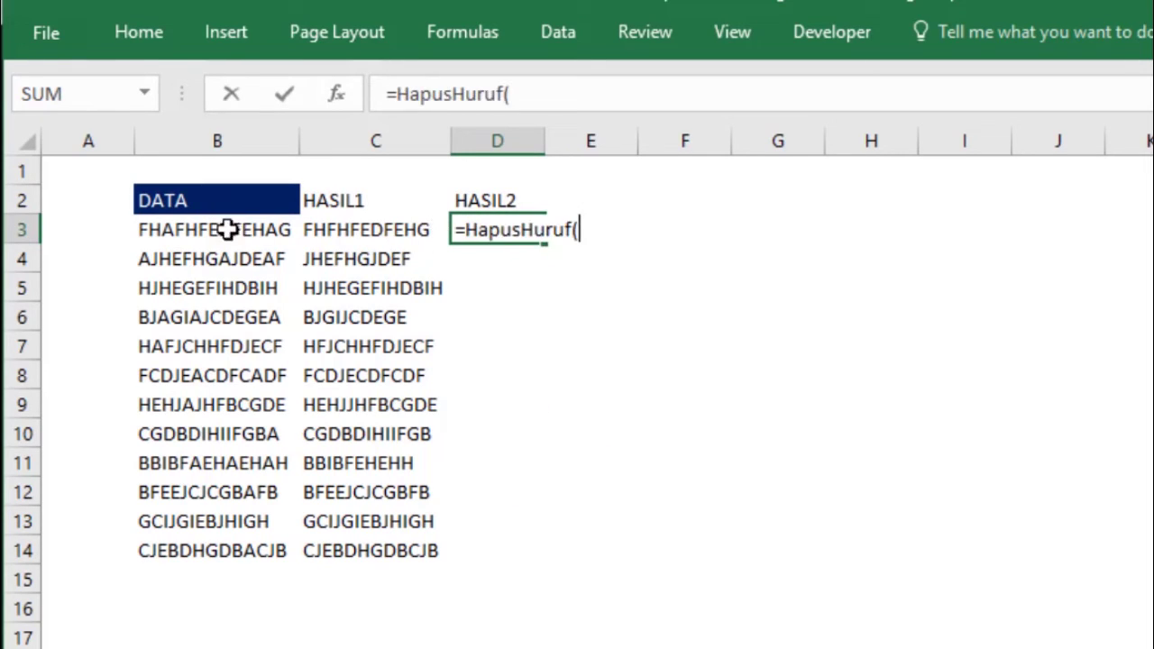
left_click(228, 229)
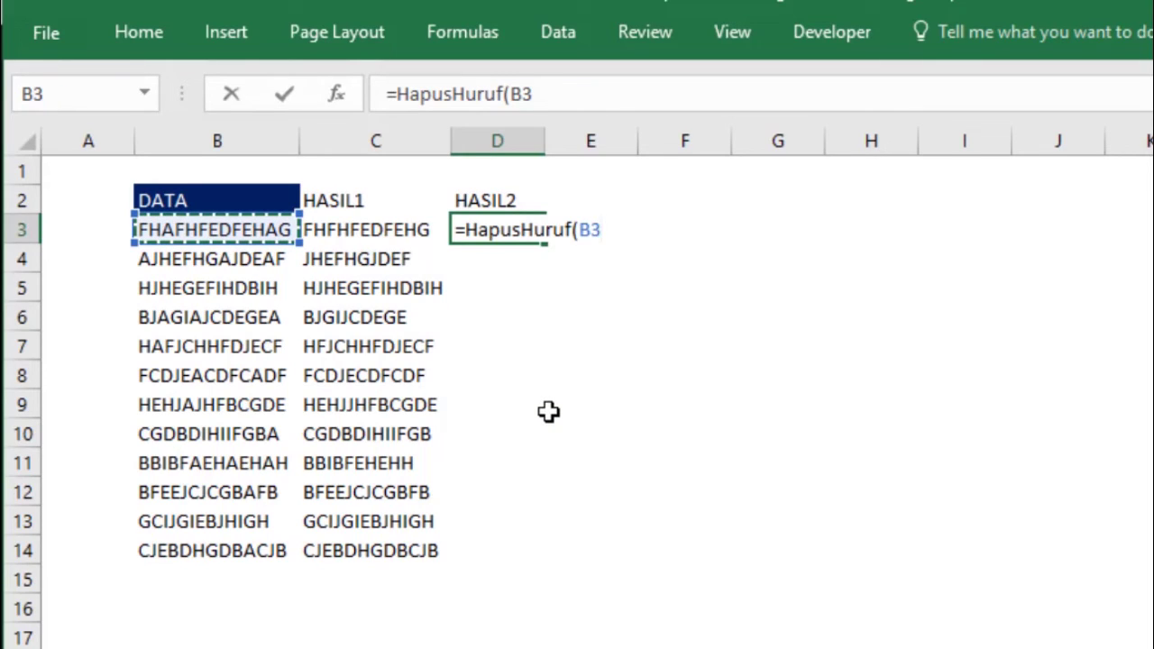
type(",")
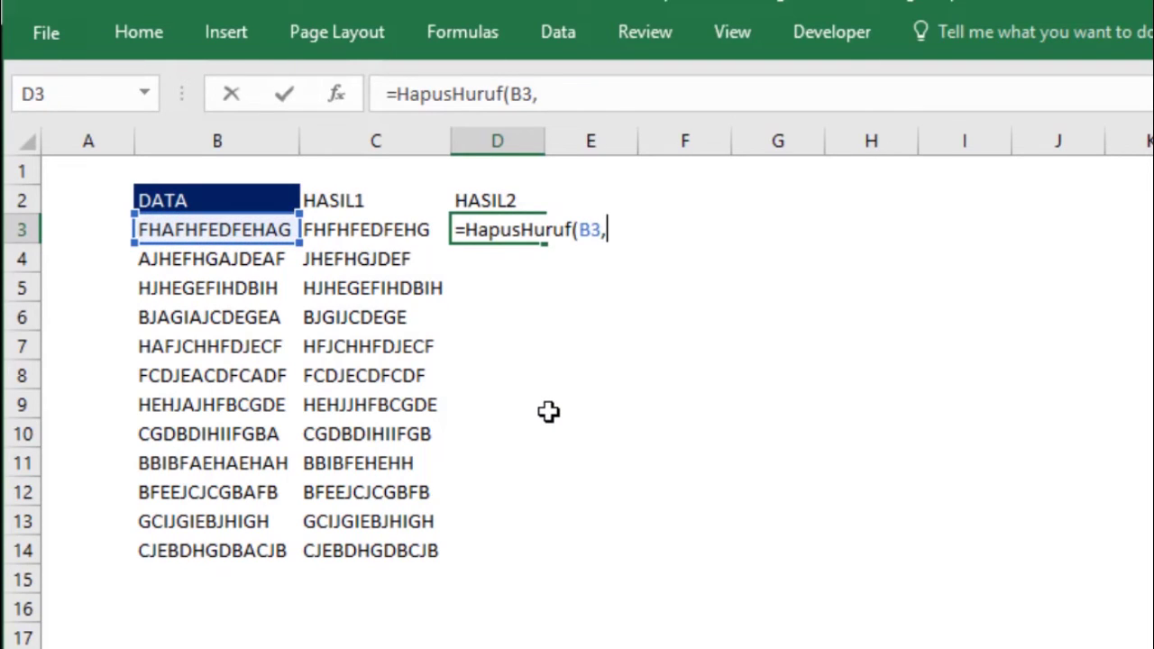
type("\"")
type("A")
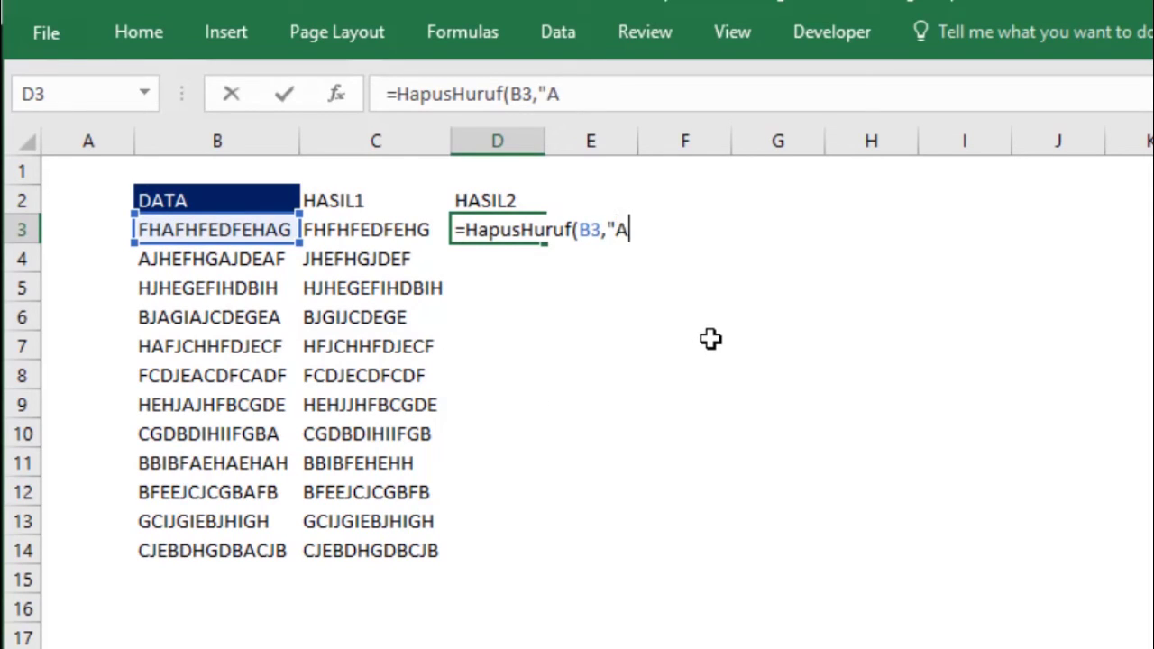
type("BCDE")
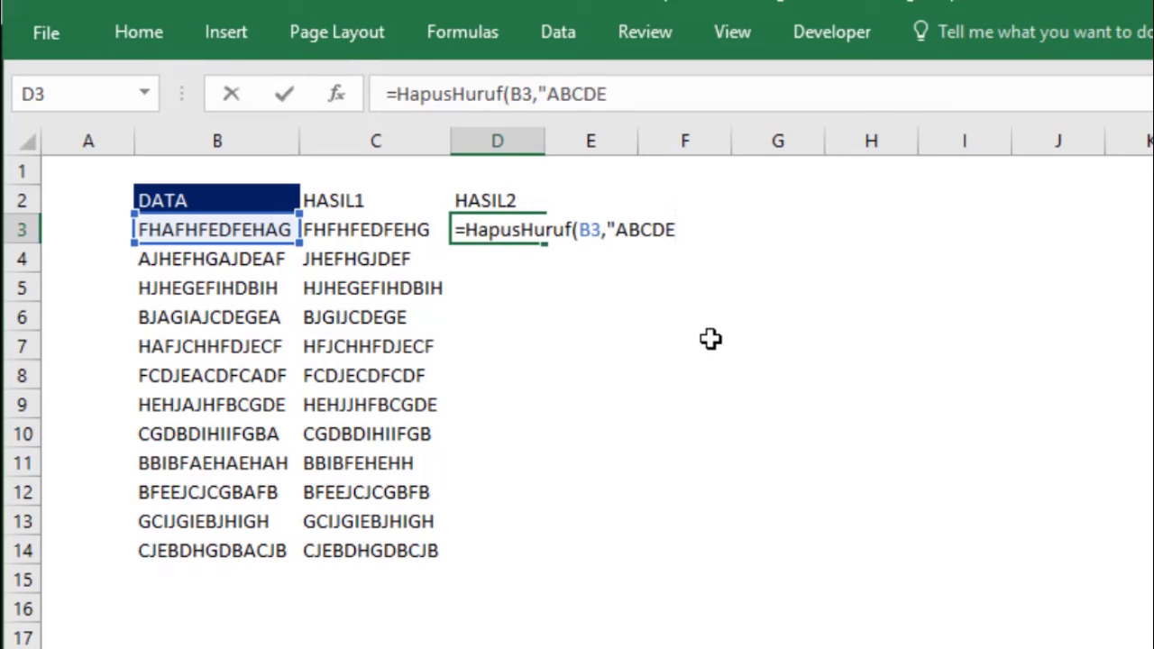
type("F")
type("\"")
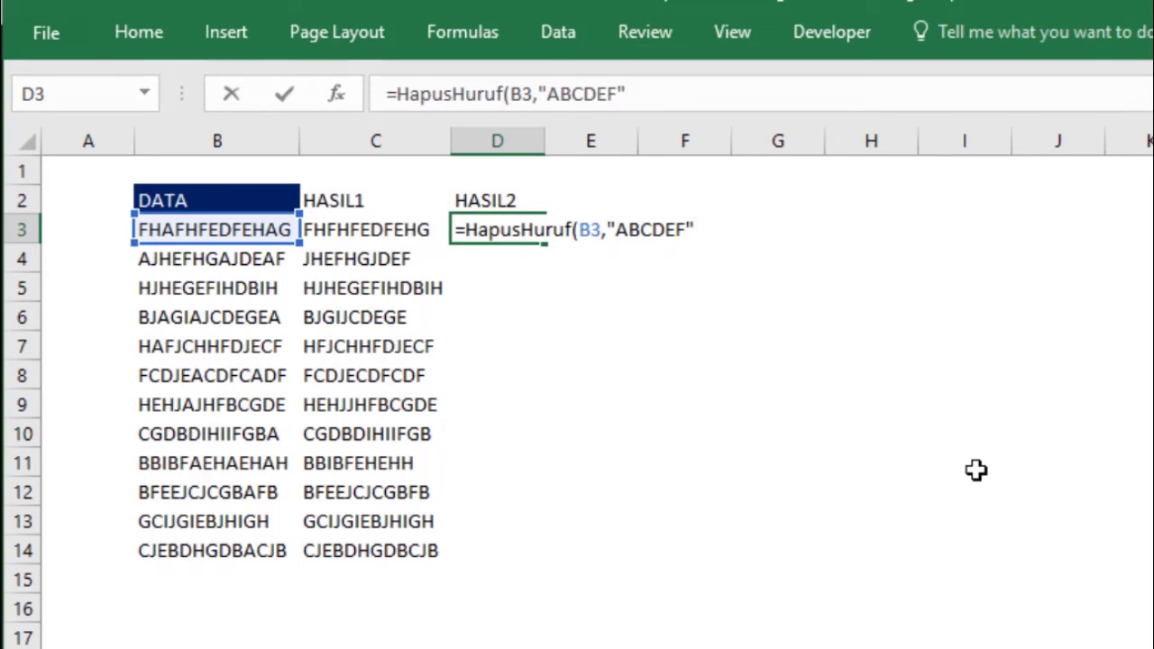
key("Return")
left_click(481, 235)
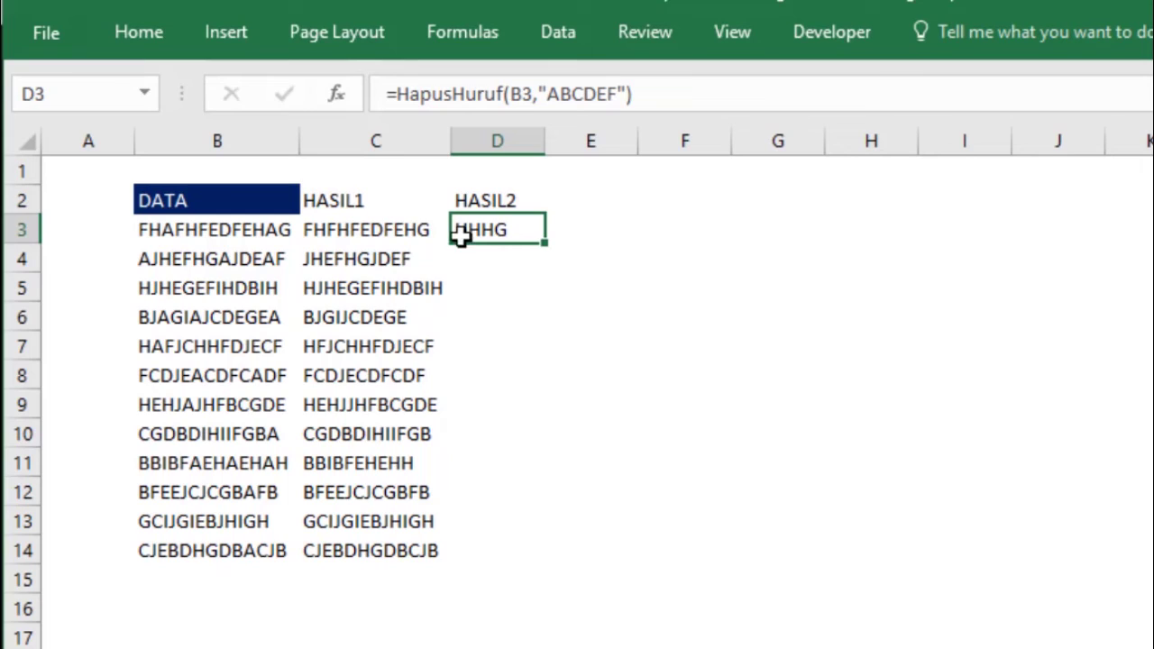
left_click_drag(546, 242, 553, 561)
left_click(788, 370)
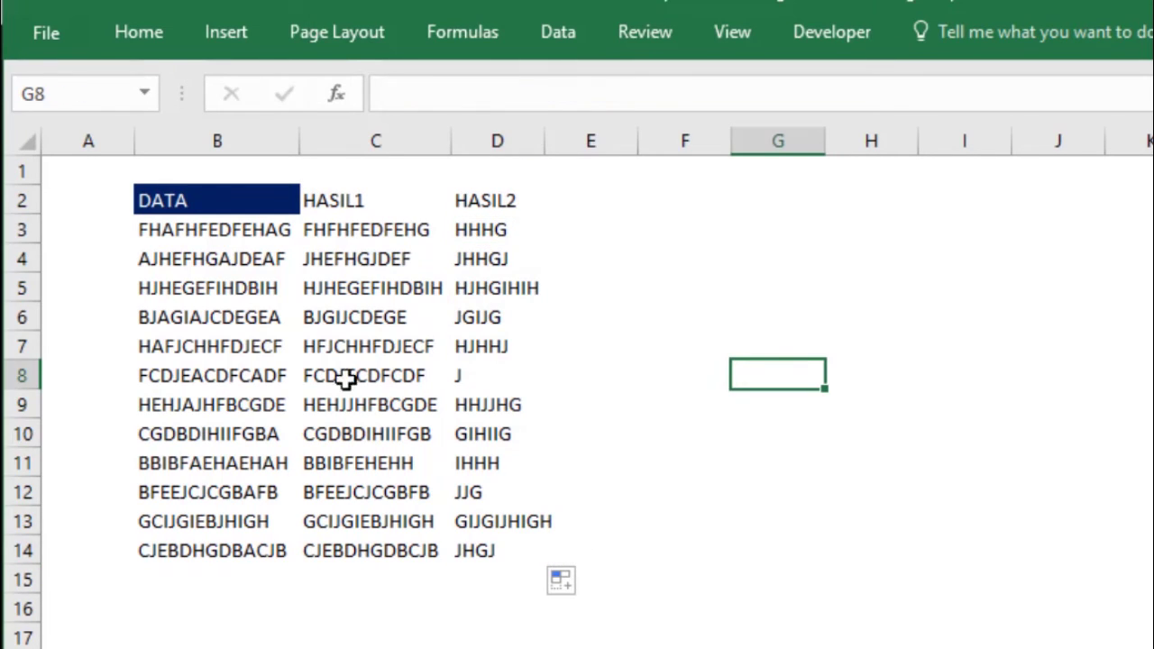
left_click(204, 377)
left_click(486, 372)
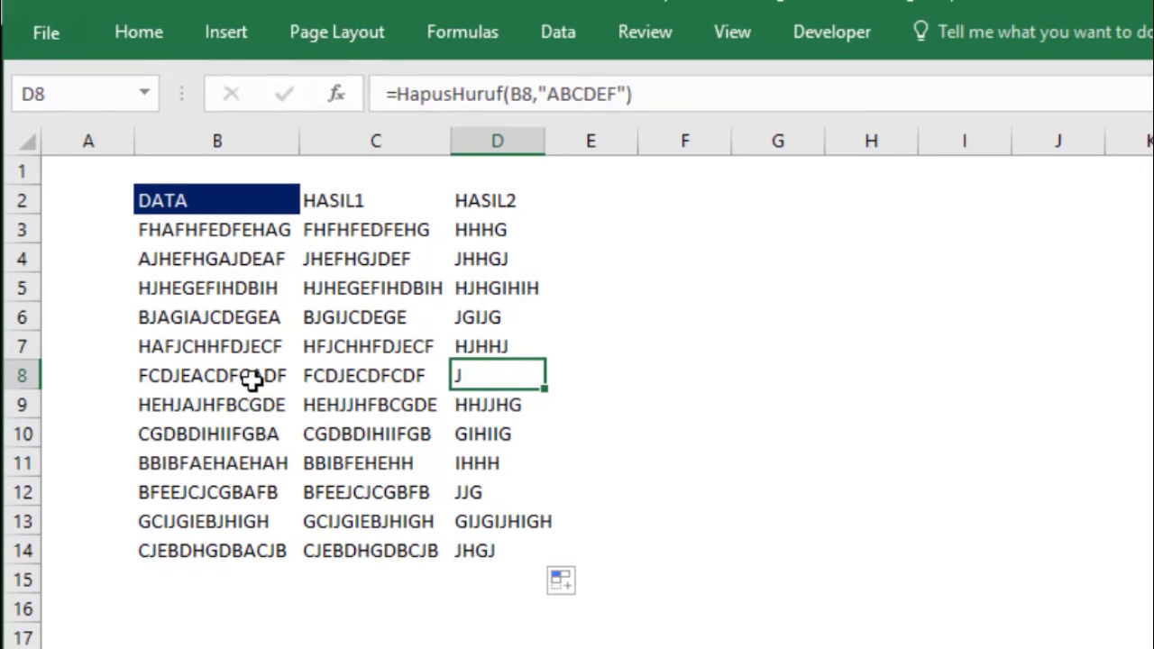
left_click(482, 209)
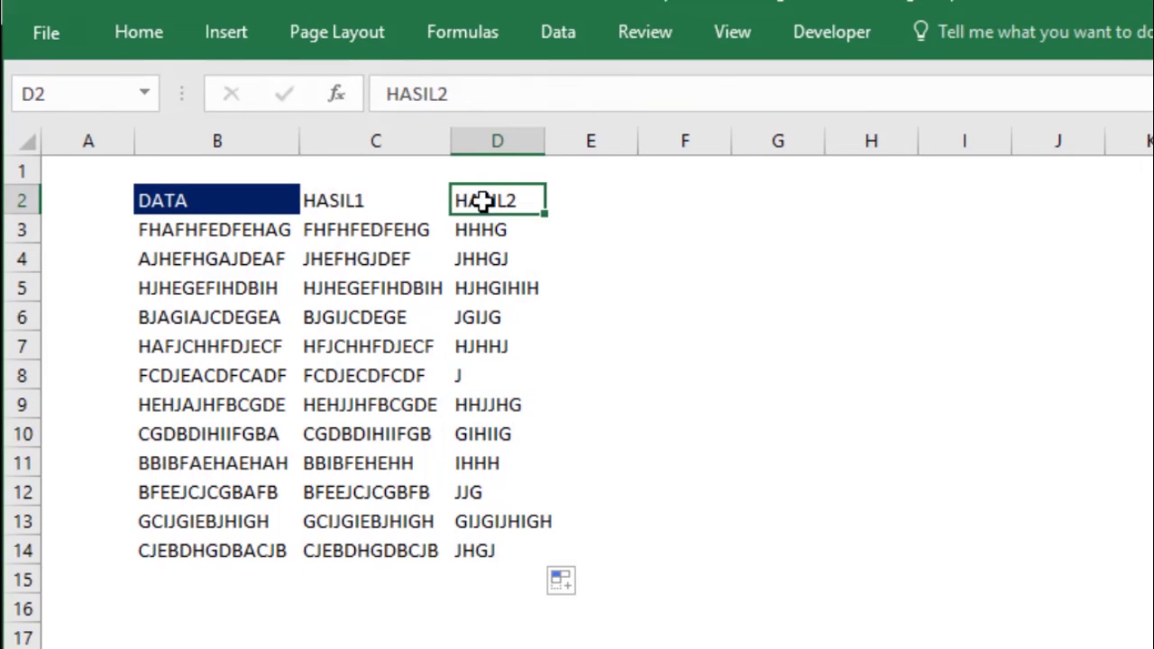
left_click(367, 230)
double_click(368, 230)
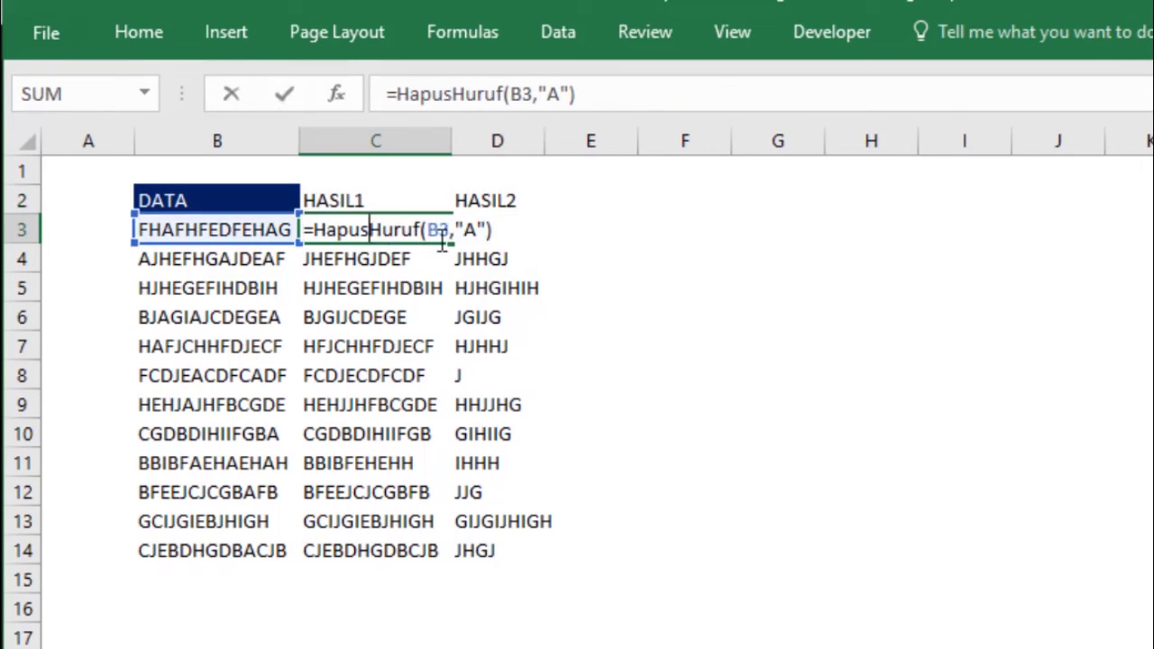
key("Escape")
double_click(494, 232)
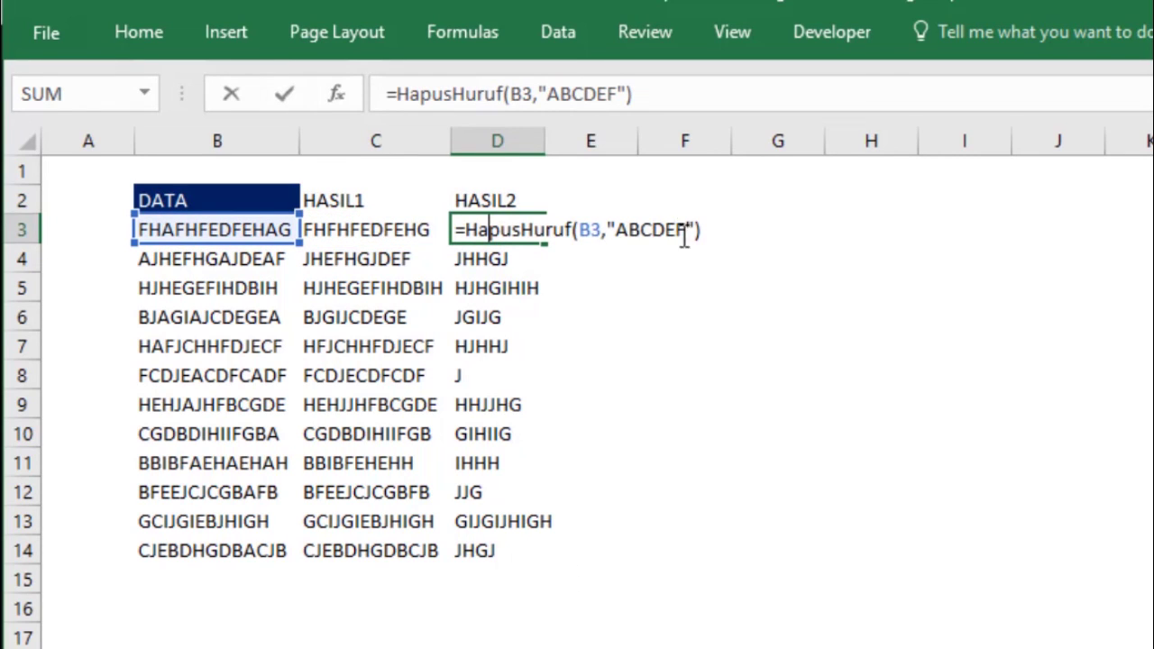
left_click(760, 251)
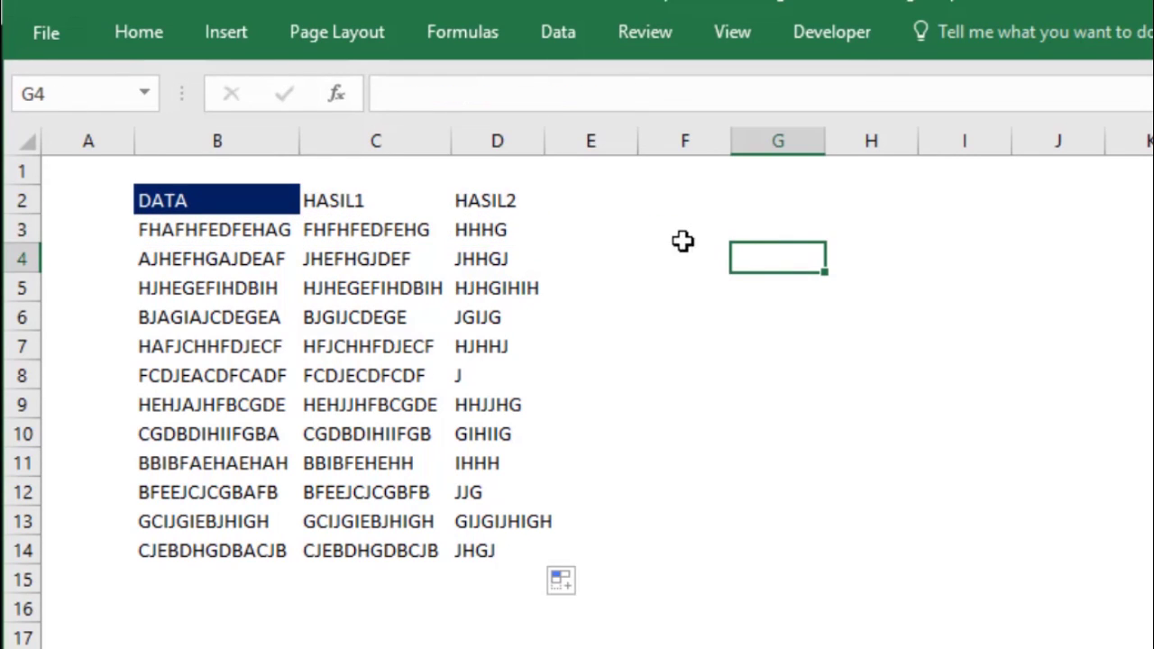
left_click(510, 233)
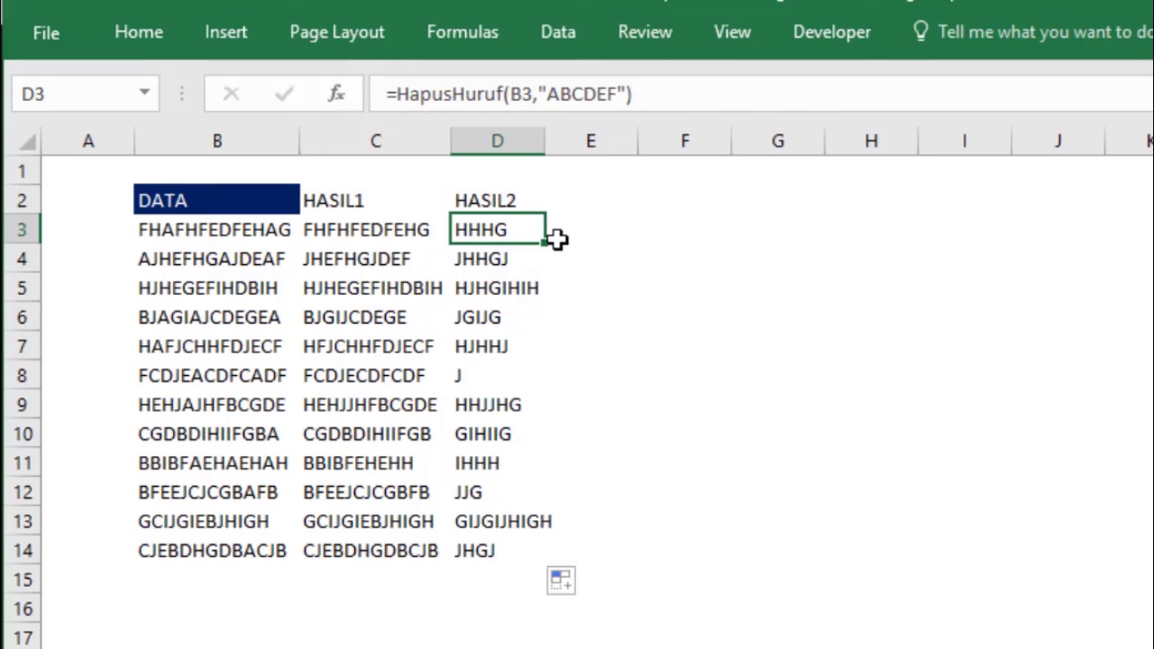
double_click(386, 227)
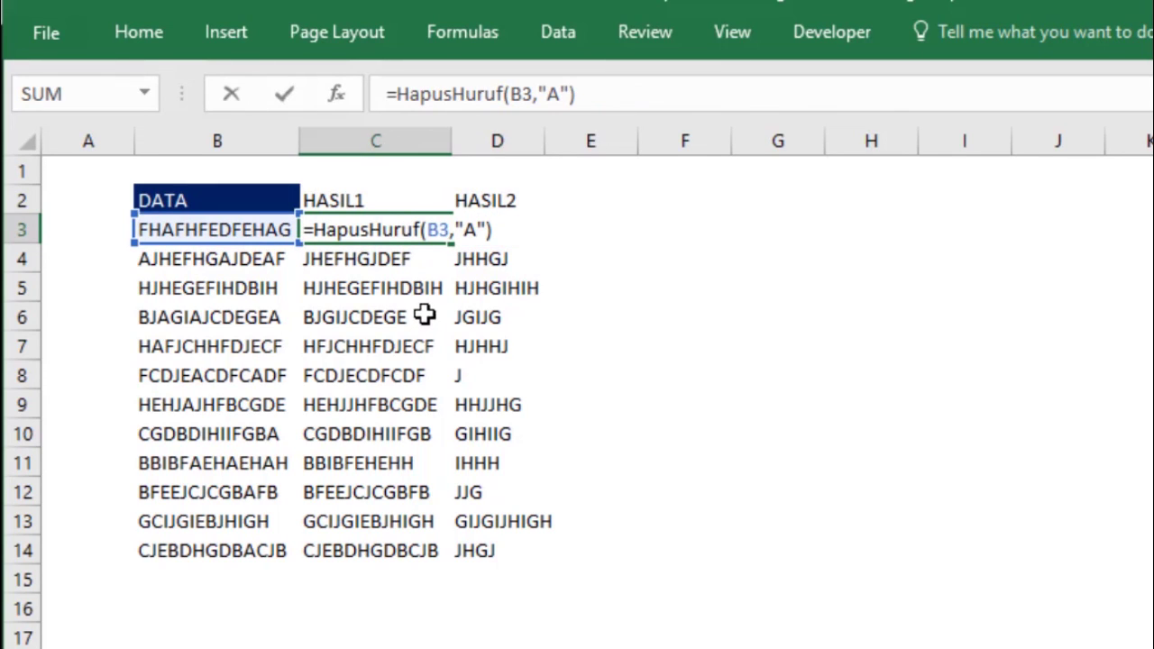
left_click(484, 229)
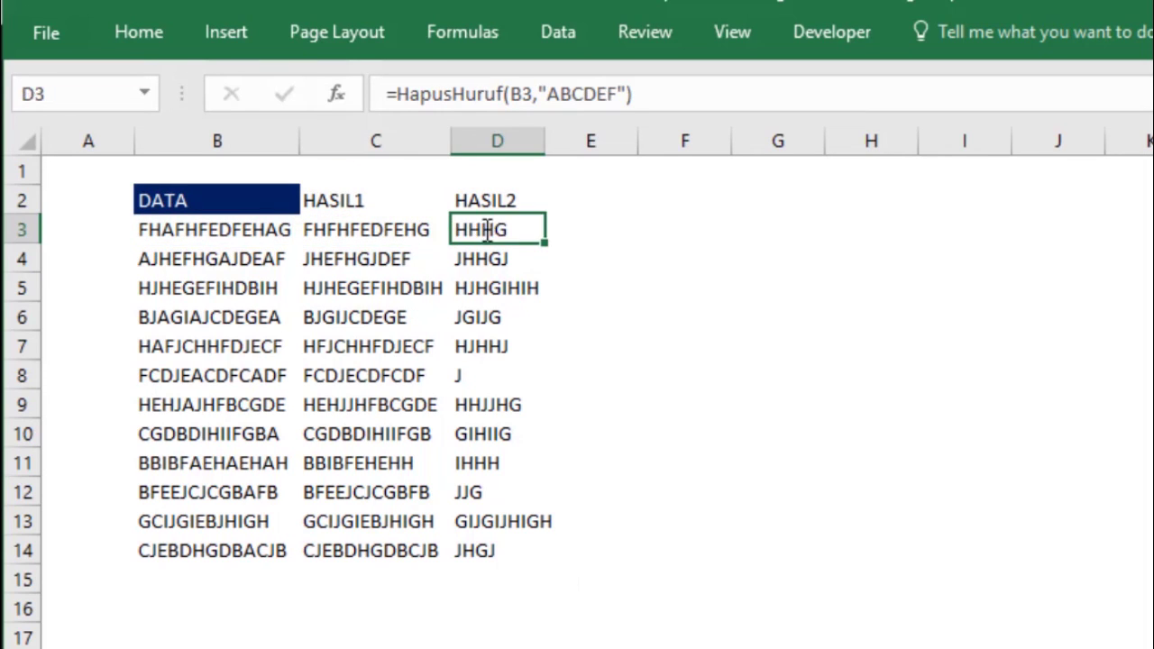
left_click(662, 285)
key("alt+F11")
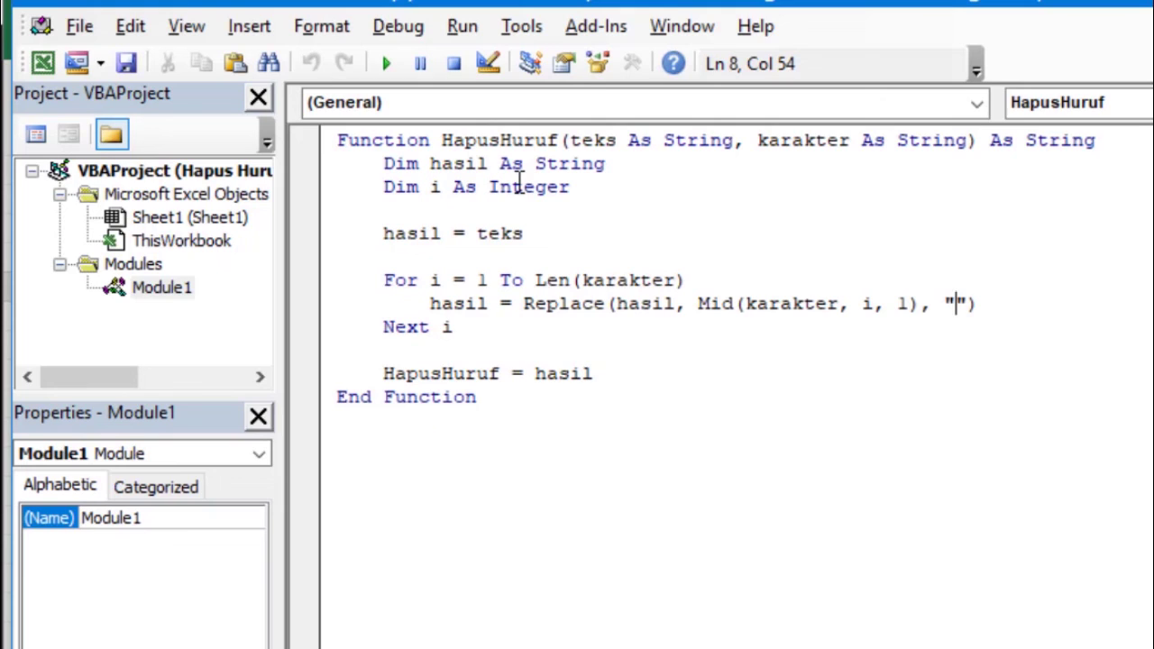
key("alt+F11")
left_click(693, 433)
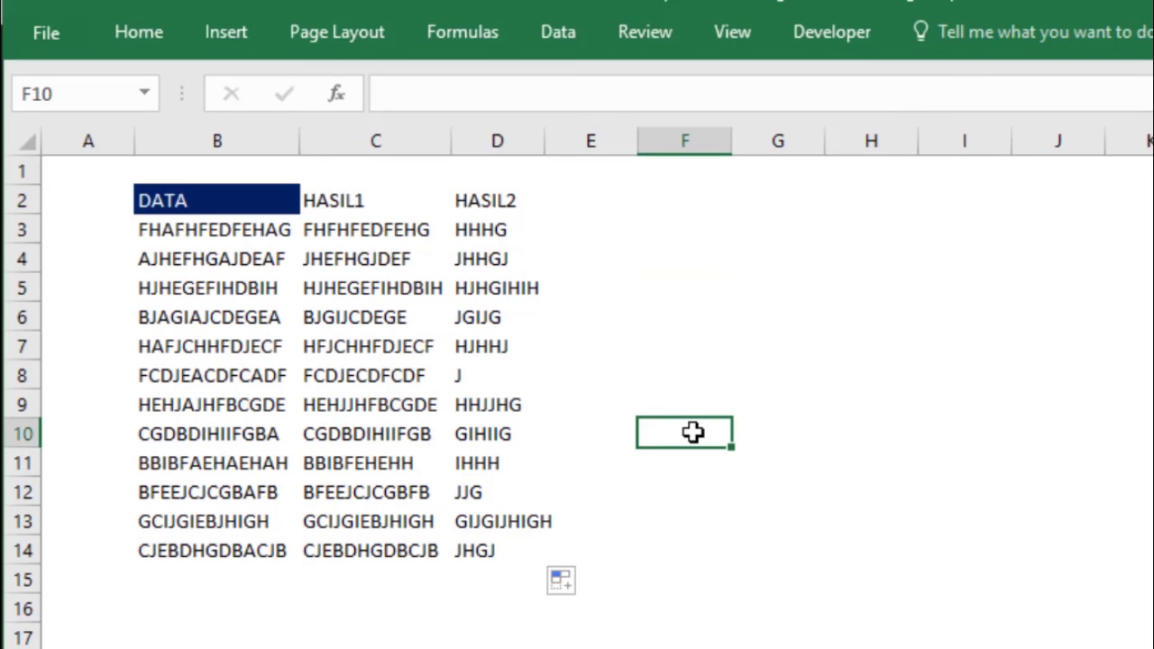